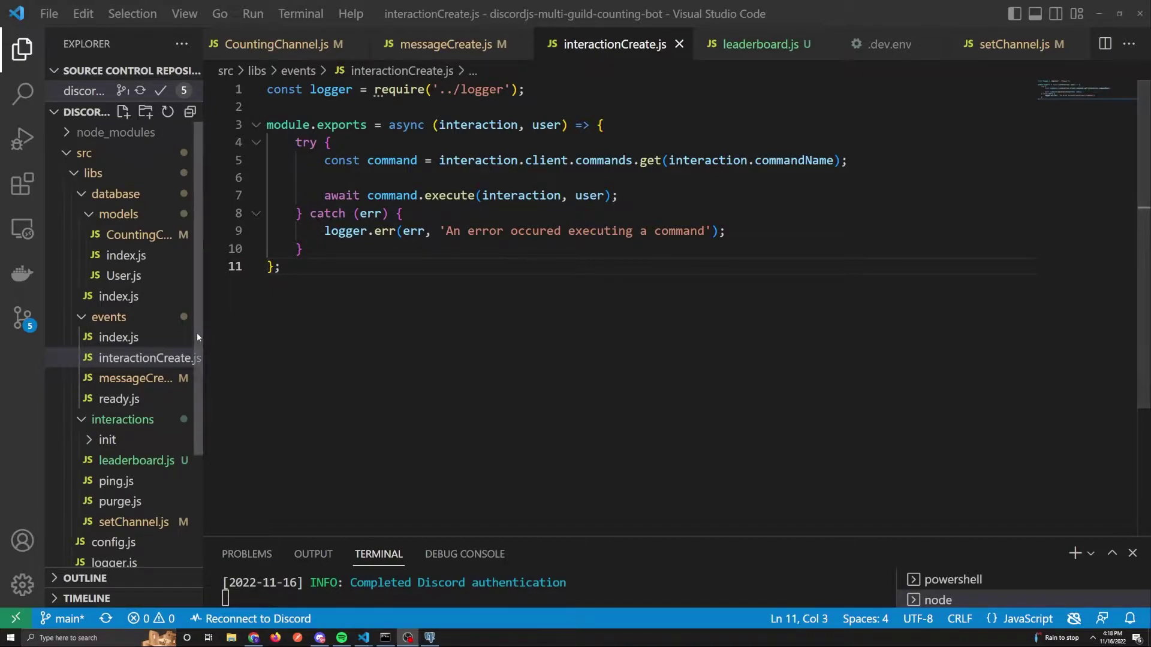
Drag the sidebar wider and raise the terminal panel below interactionCreate.js.
left_click_drag(210, 329, 257, 306)
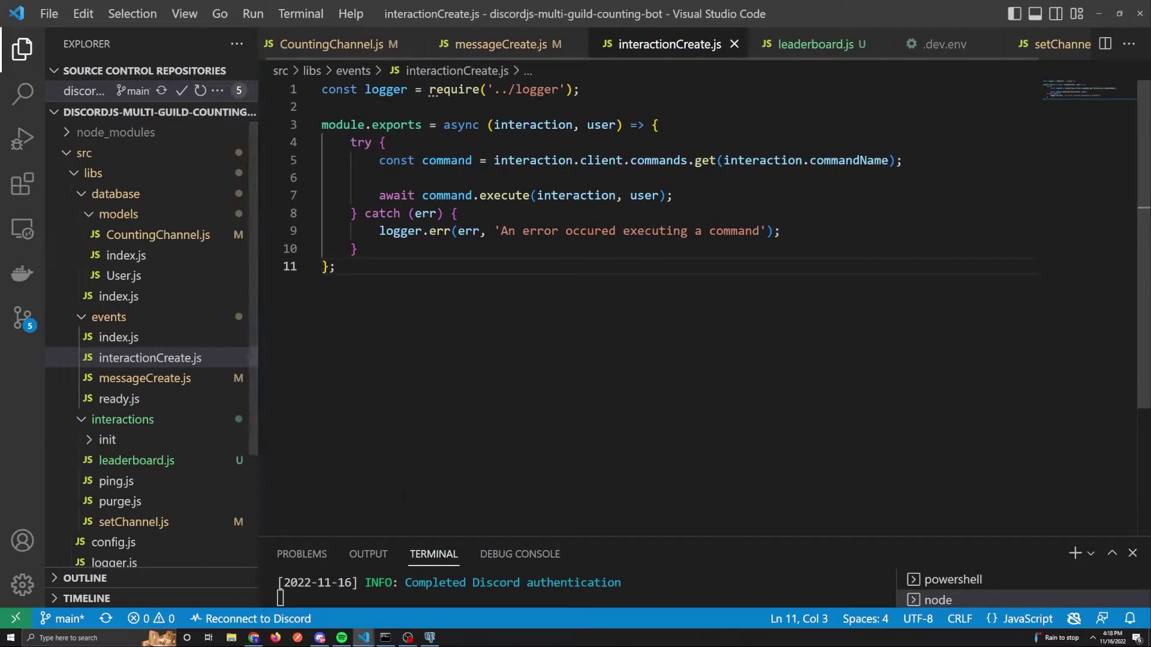
left_click_drag(561, 537, 561, 350)
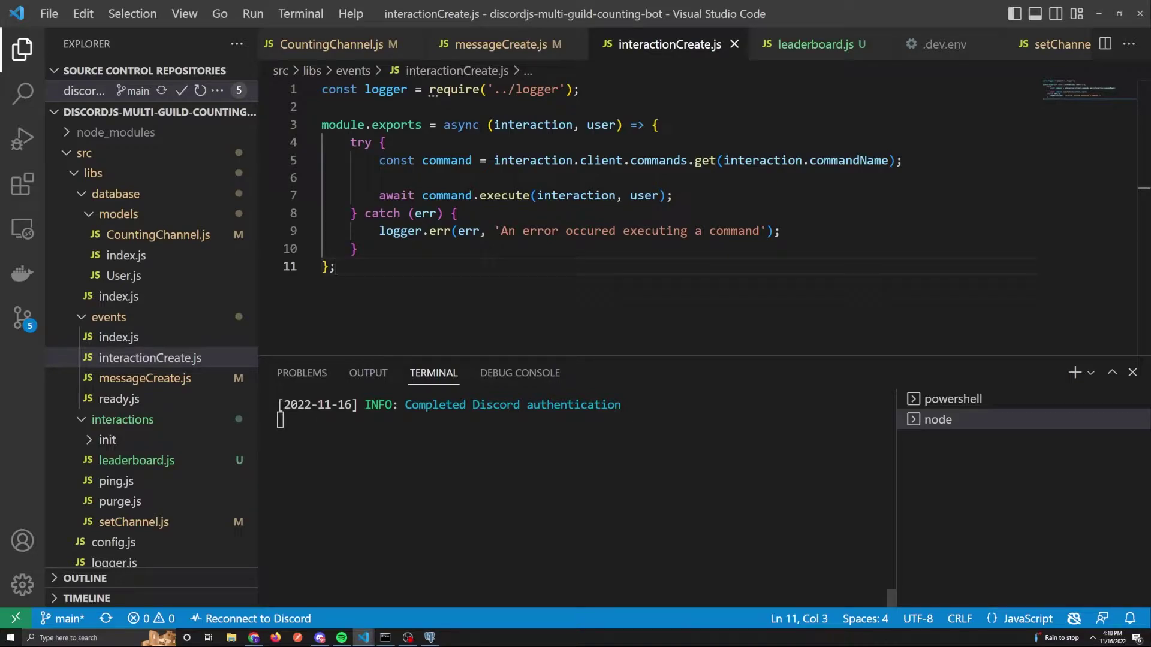
Open CountingChannel.js, shrink the terminal, and highlight the maxCount and guildId definitions.
left_click(175, 235)
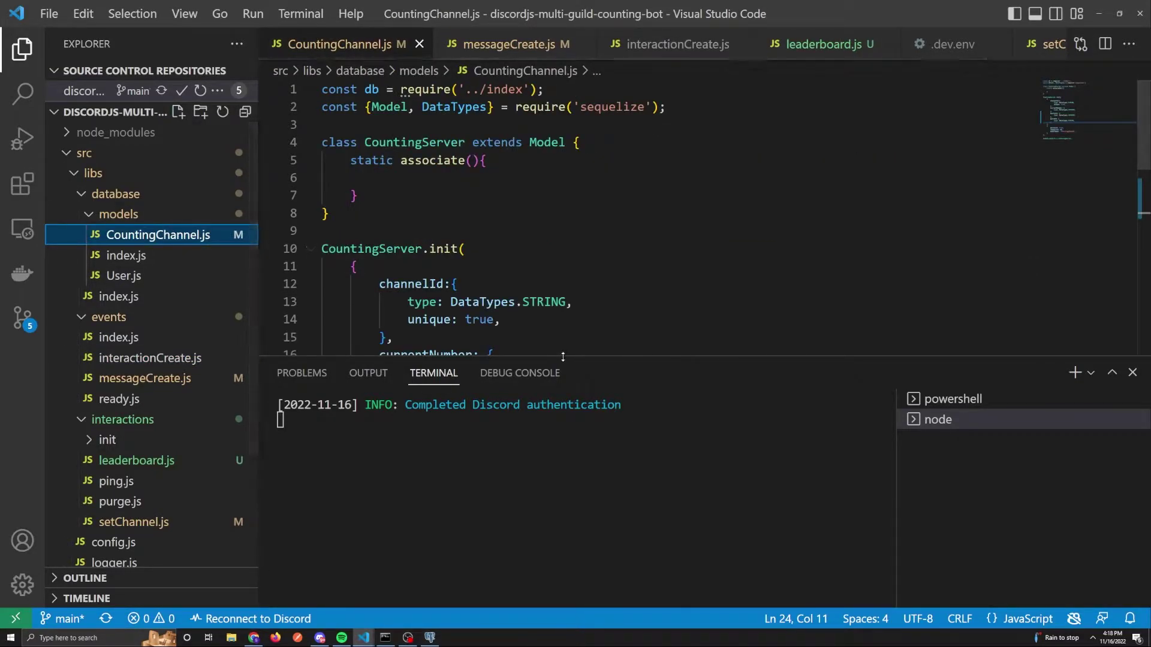
left_click_drag(597, 358, 596, 539)
scroll(593, 360, "down", 2)
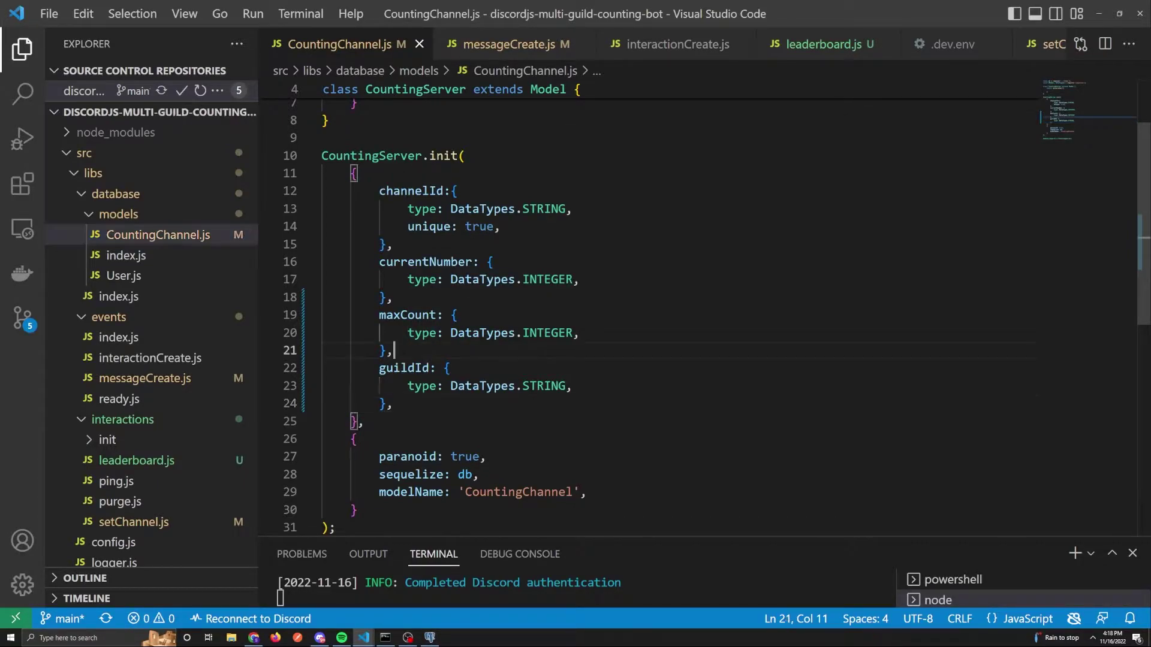
left_click_drag(394, 351, 321, 315)
left_click(415, 409)
left_click_drag(416, 410, 324, 368)
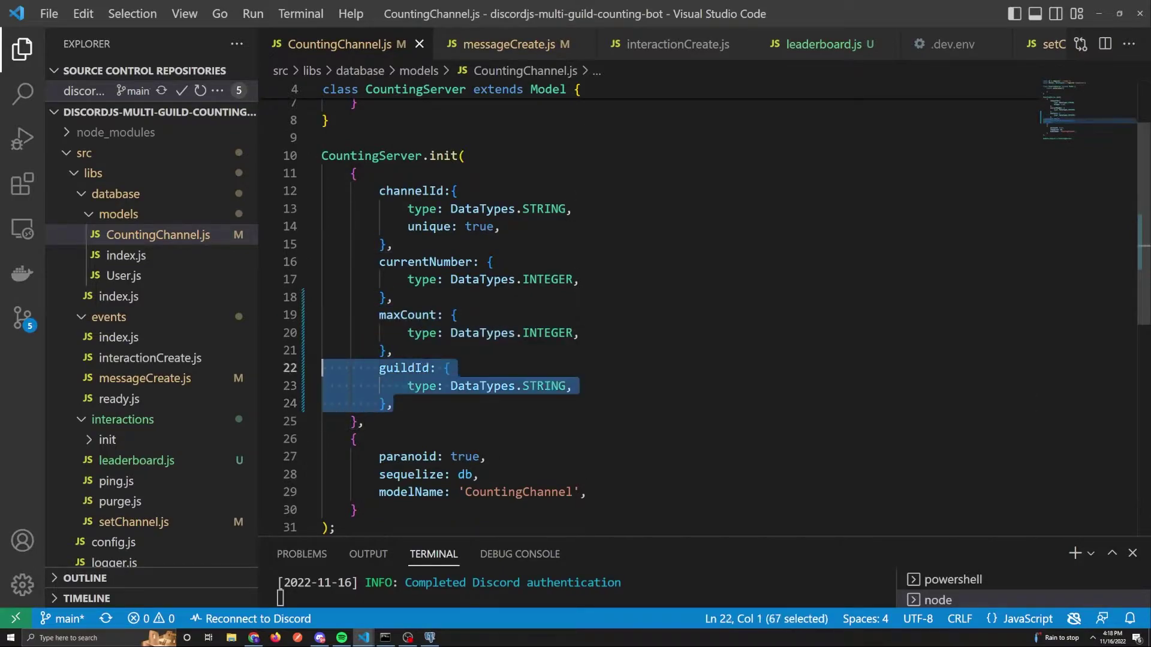
left_click(395, 352)
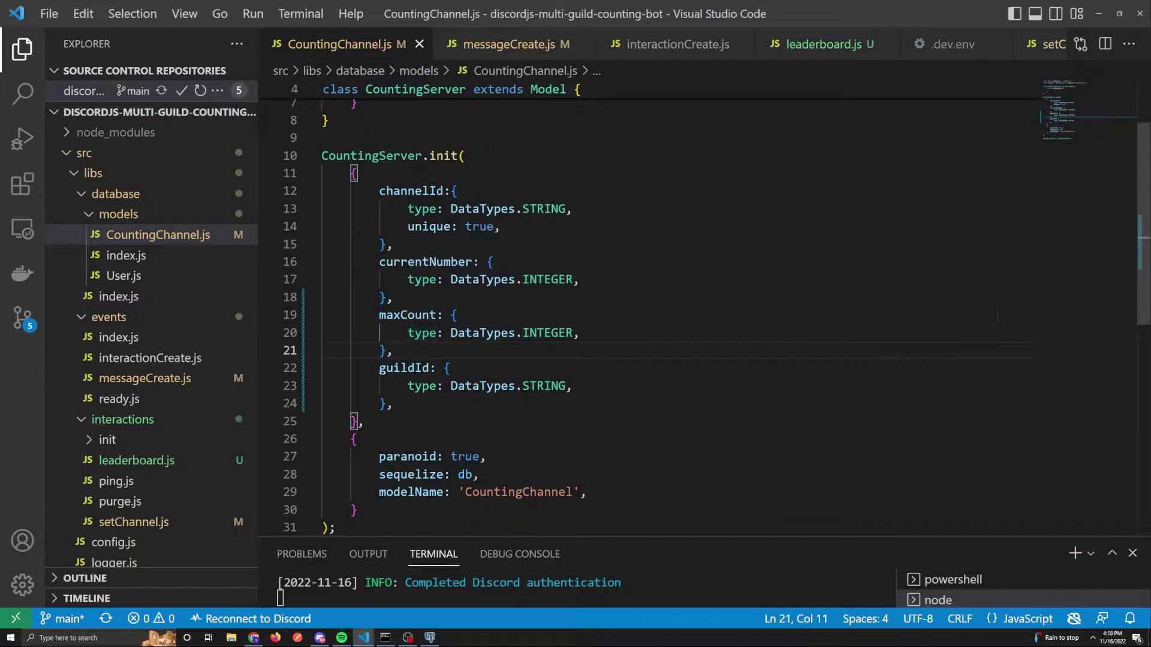
Select the channelId and guildId field blocks in the CountingChannel model.
key("shift+Up")
key("shift+Up")
key("shift+Up")
key("Left")
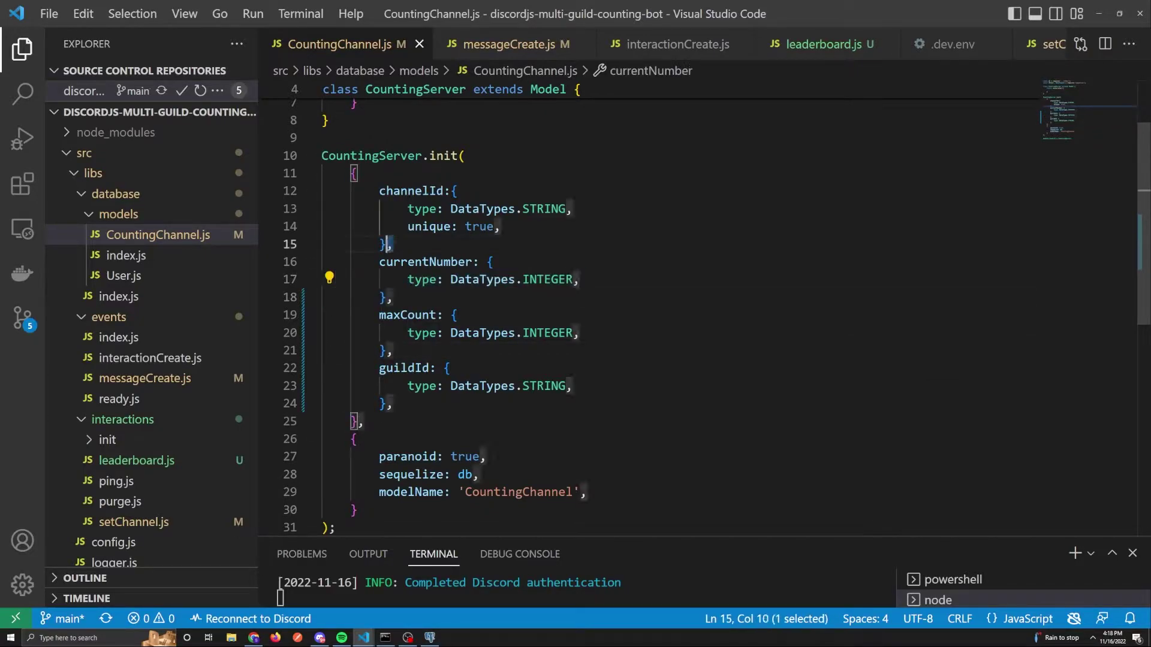
key("shift+Up")
key("shift+Up")
key("shift+Up")
left_click_drag(322, 421, 322, 368)
mouse_move(482, 333)
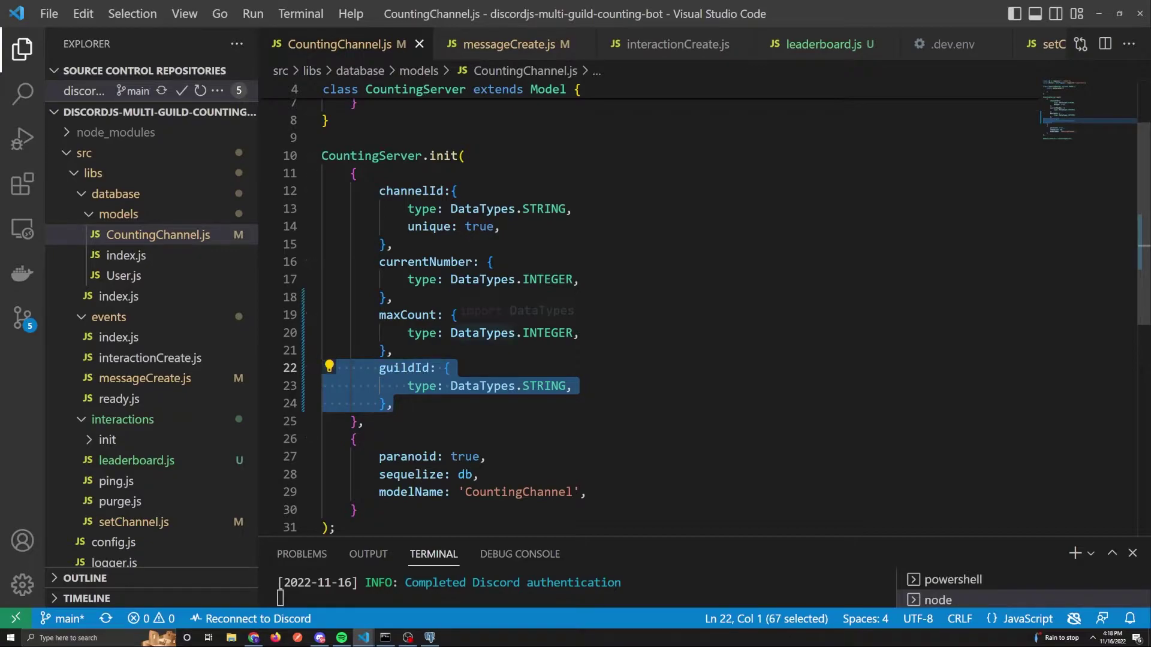
left_click(450, 367)
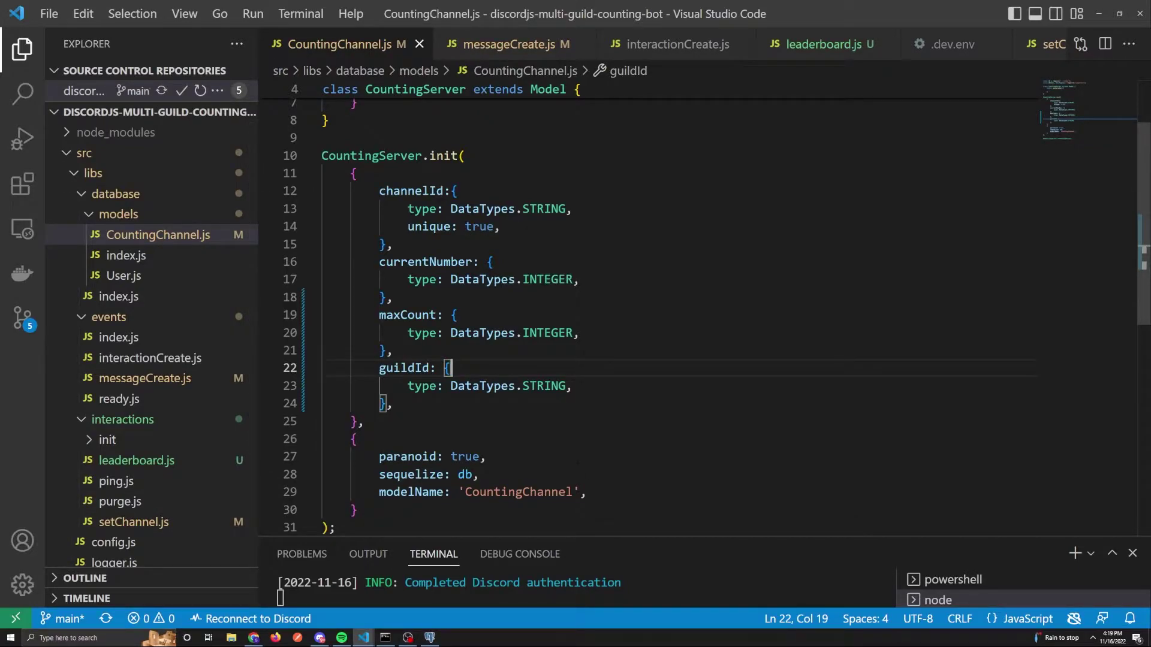
Open setChannel.js and inspect guildId: interaction.guild.id on line 11.
left_click(133, 522)
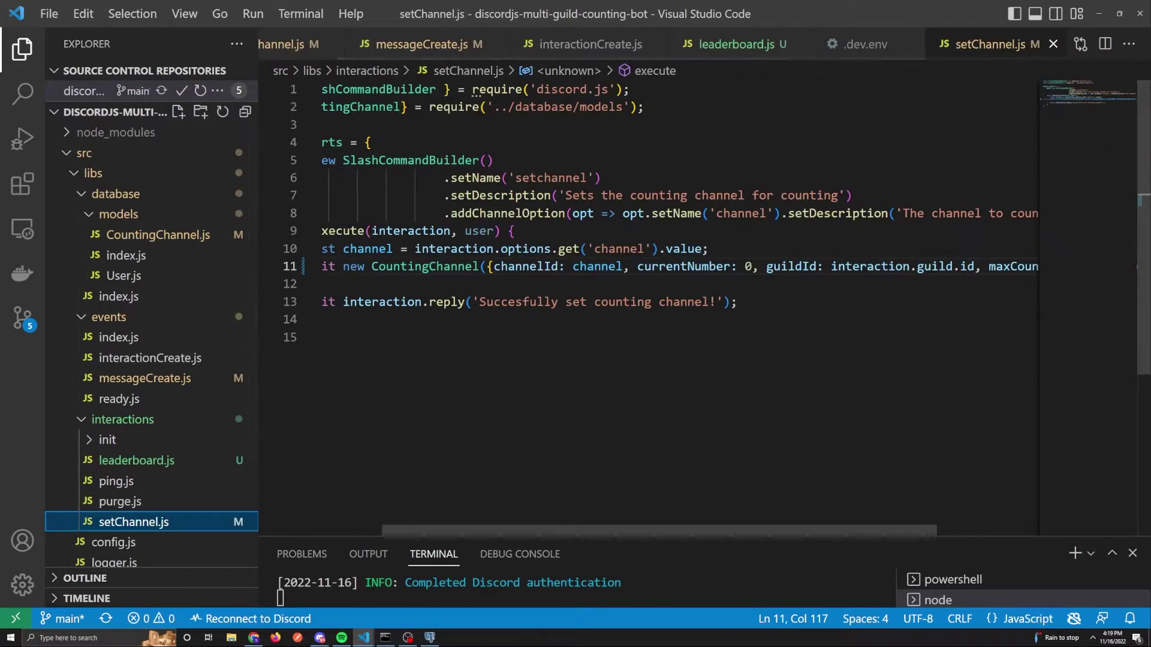
left_click_drag(543, 532, 644, 532)
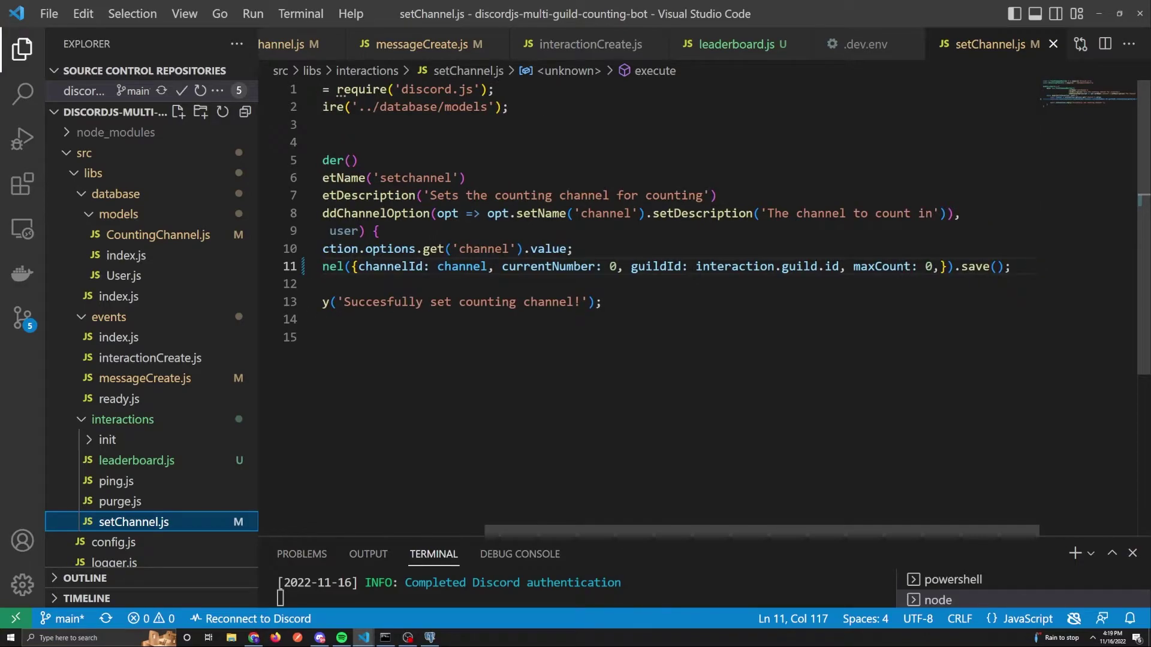
left_click_drag(632, 266, 842, 267)
left_click(841, 283)
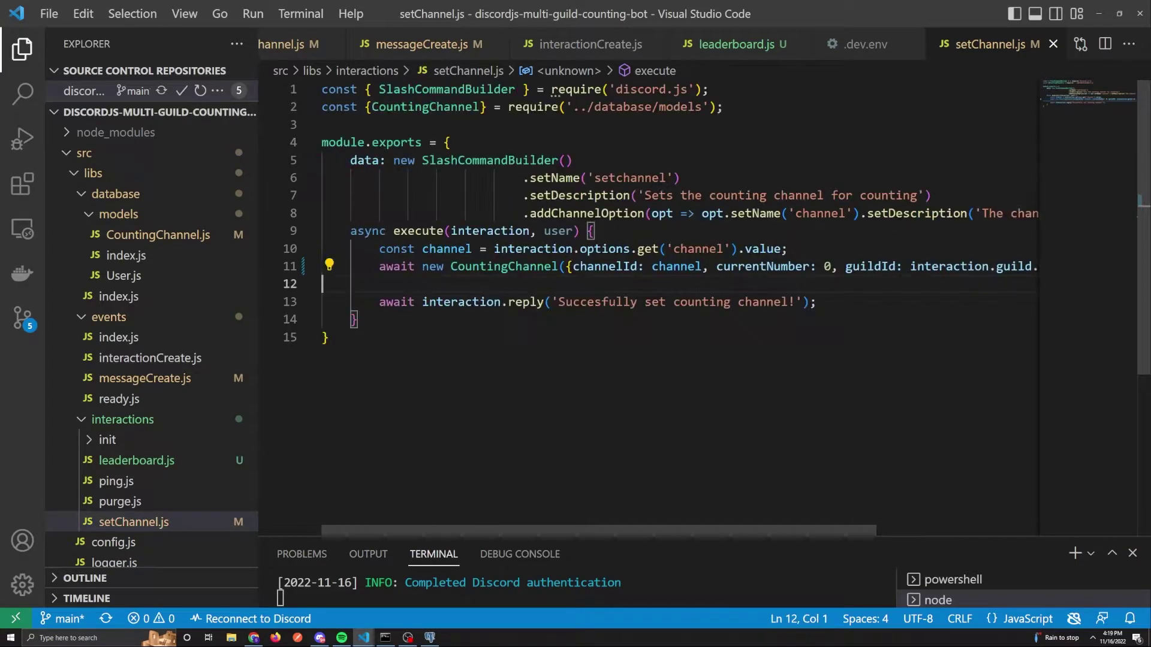
left_click_drag(674, 530, 852, 530)
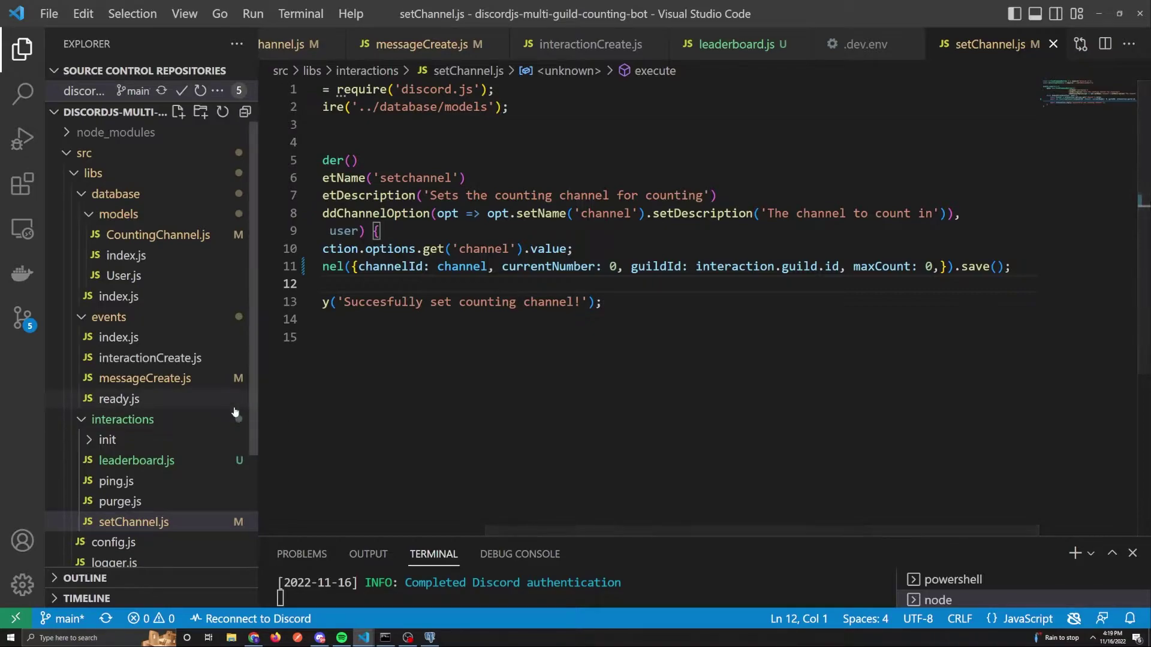
left_click_drag(683, 531, 519, 531)
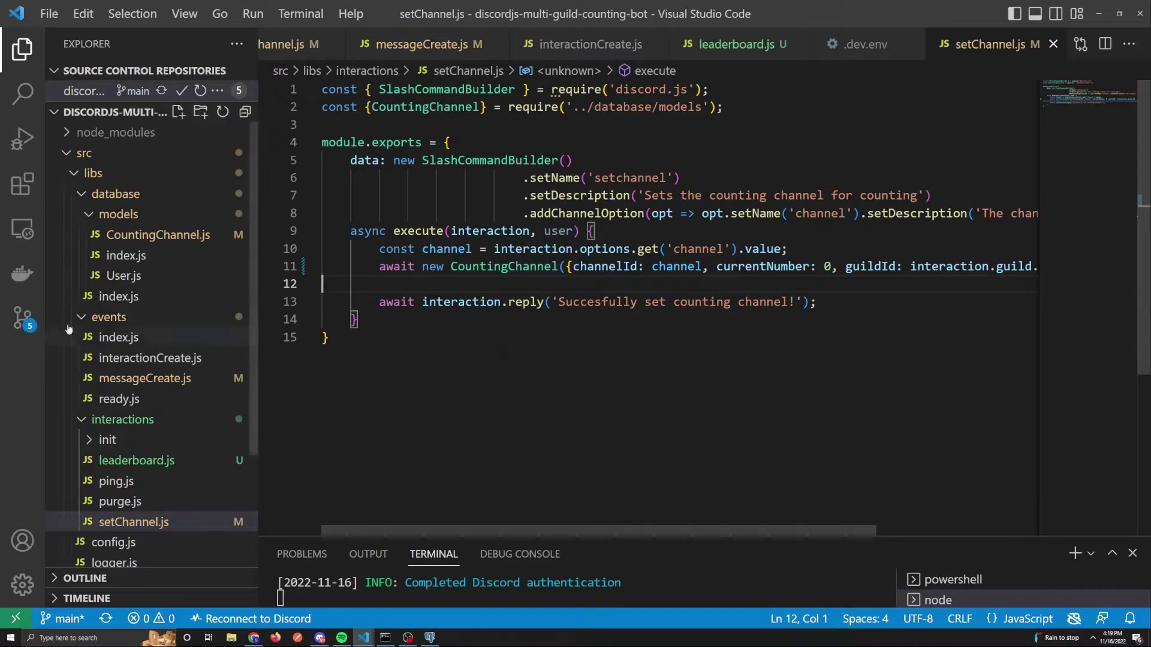
left_click(204, 372)
scroll(430, 270, "up", 2)
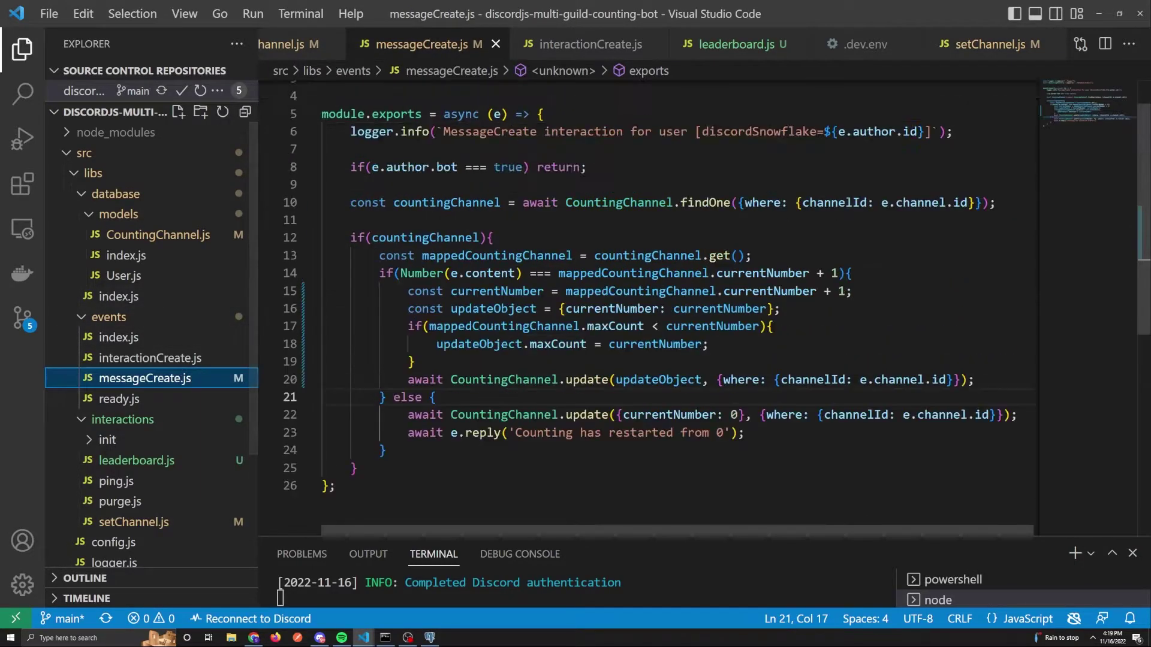
scroll(429, 270, "up", 2)
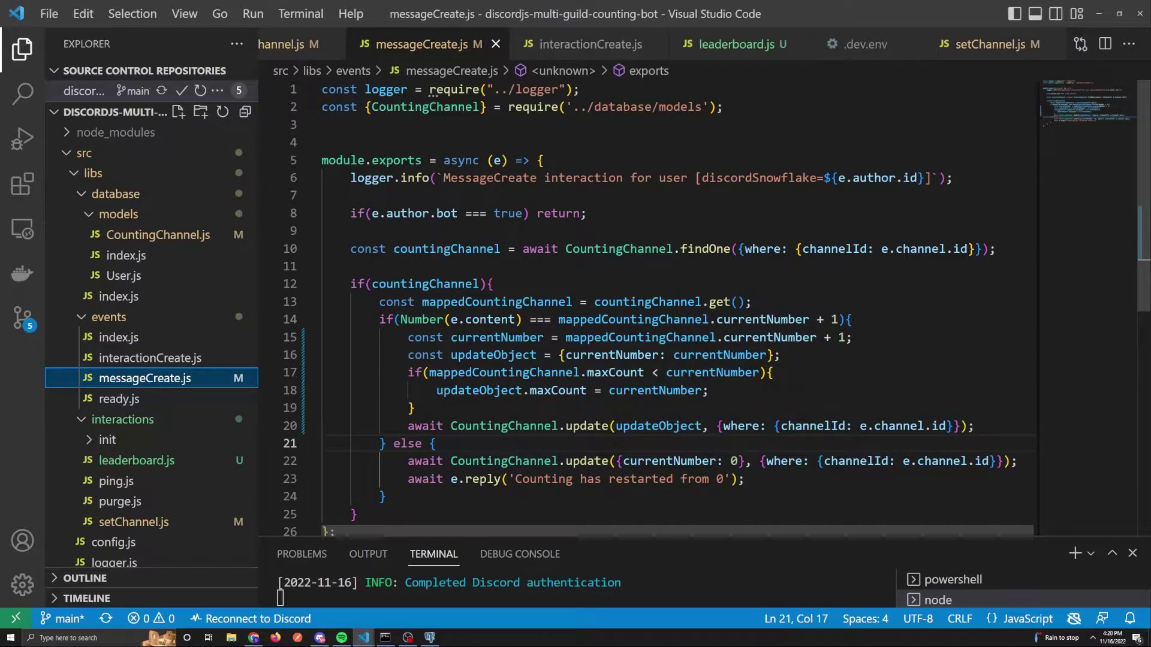
left_click_drag(408, 337, 853, 337)
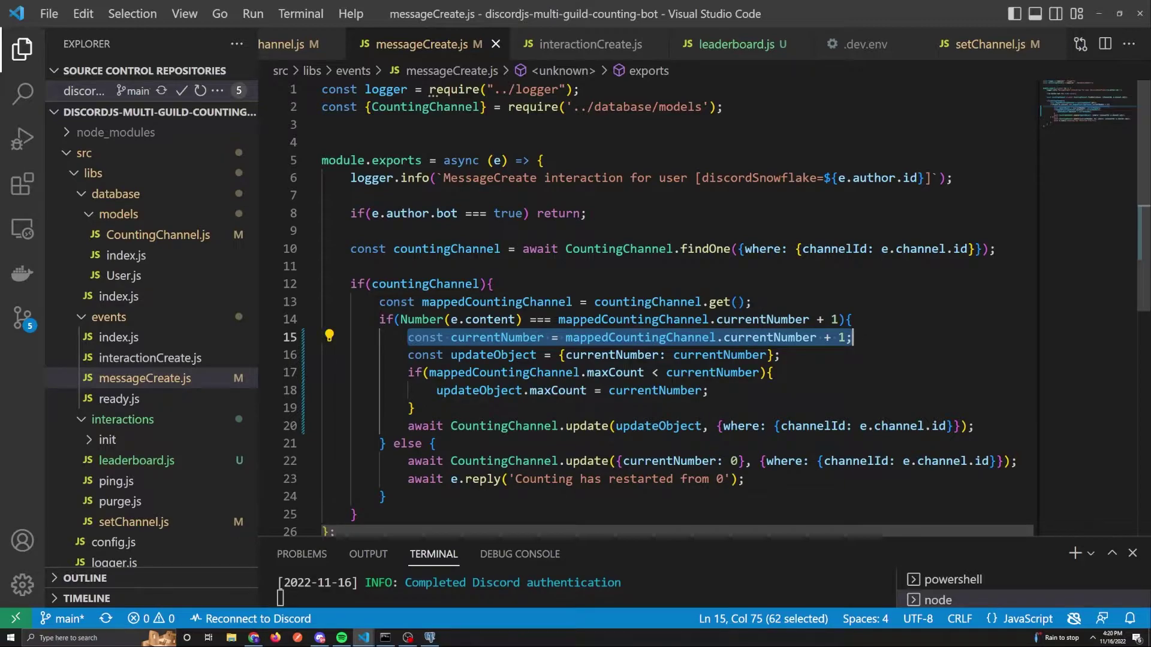
left_click(351, 373)
left_click(414, 354)
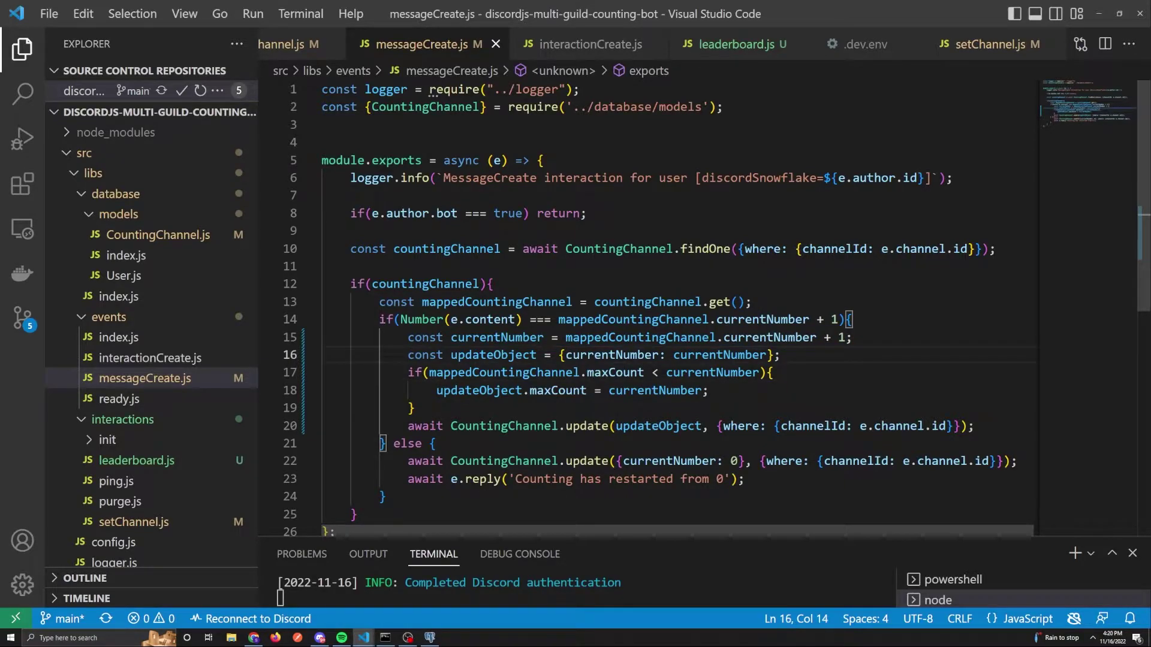
left_click(675, 355)
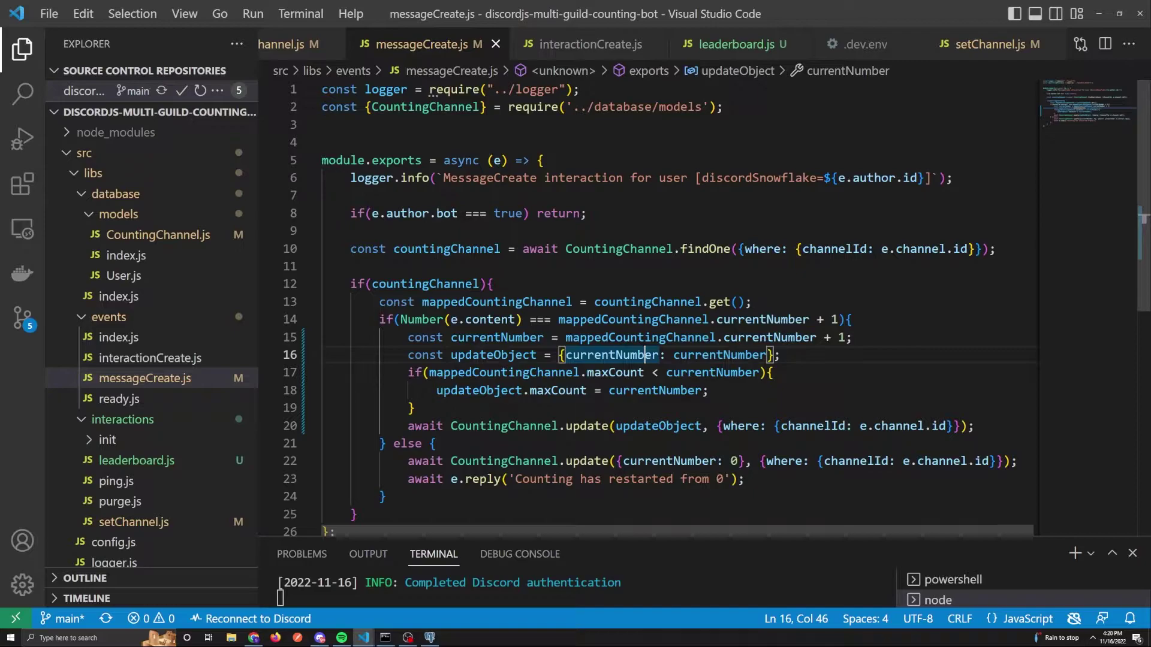
left_click(479, 356)
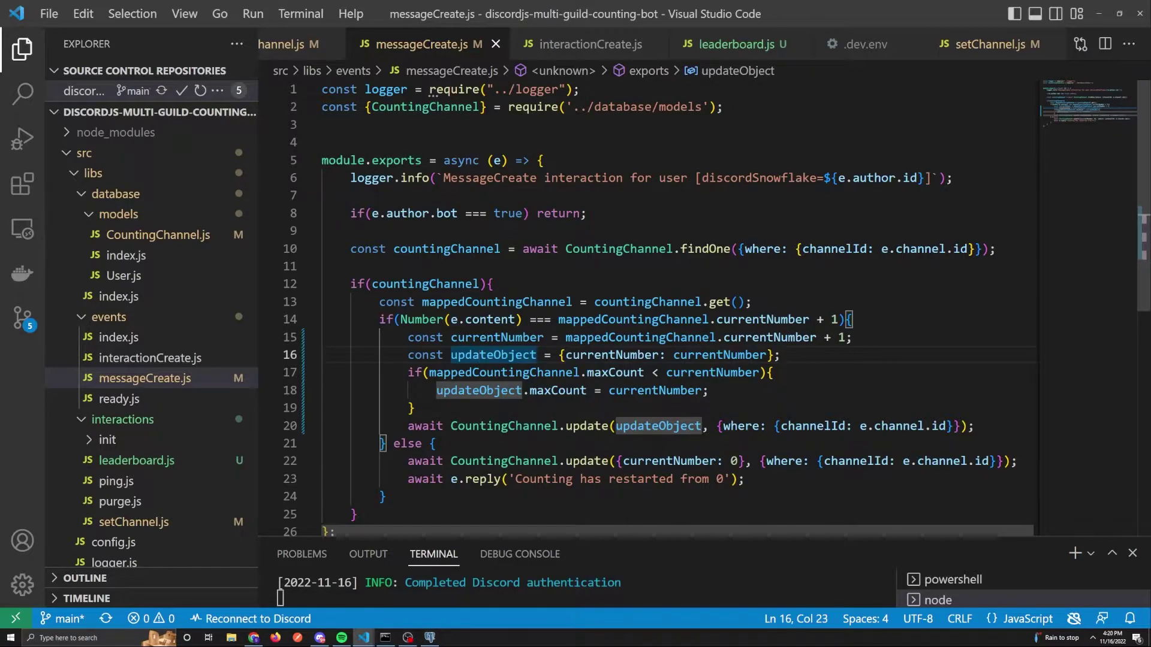
left_click(588, 405)
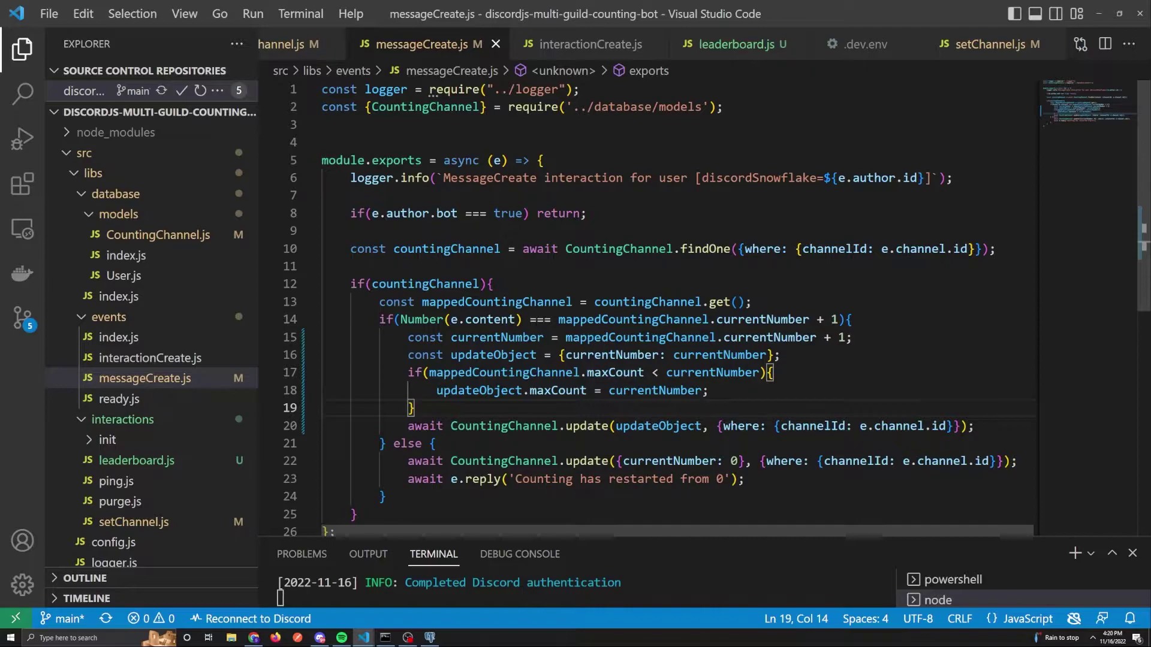
left_click(663, 372)
mouse_move(710, 372)
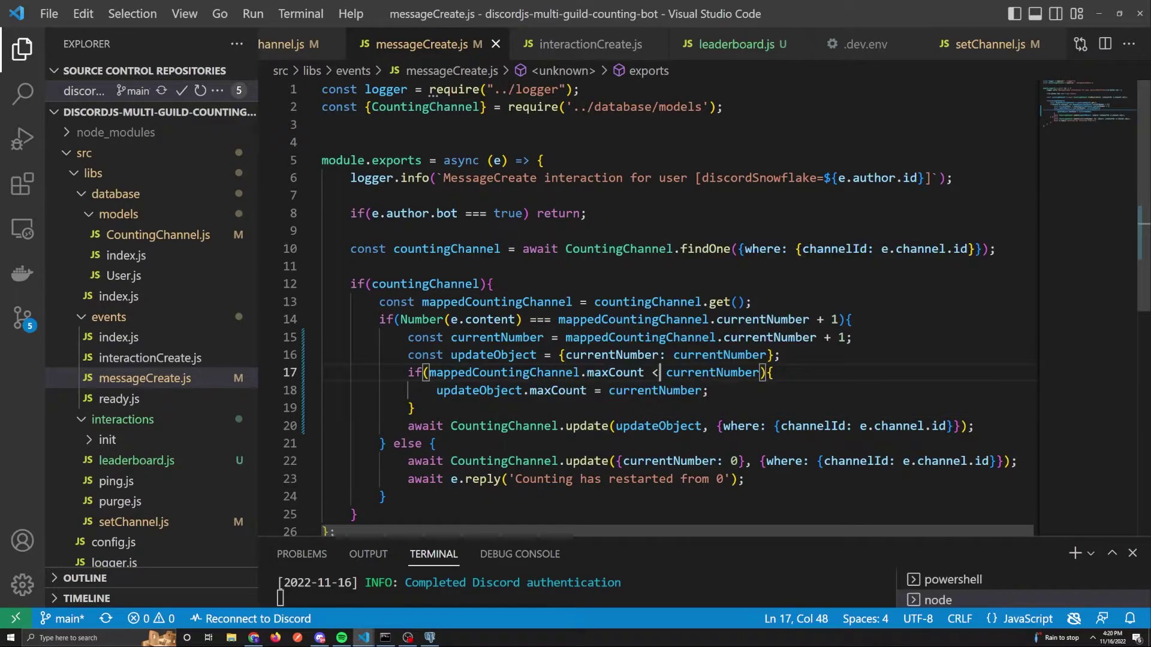
left_click(660, 427)
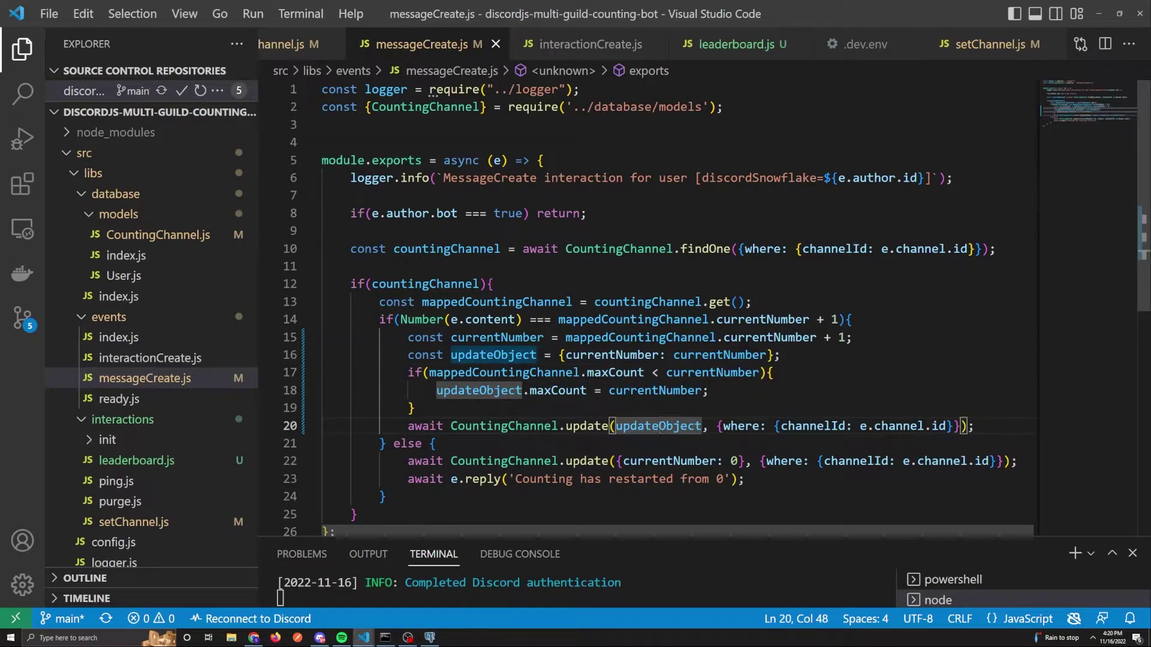
left_click(722, 426)
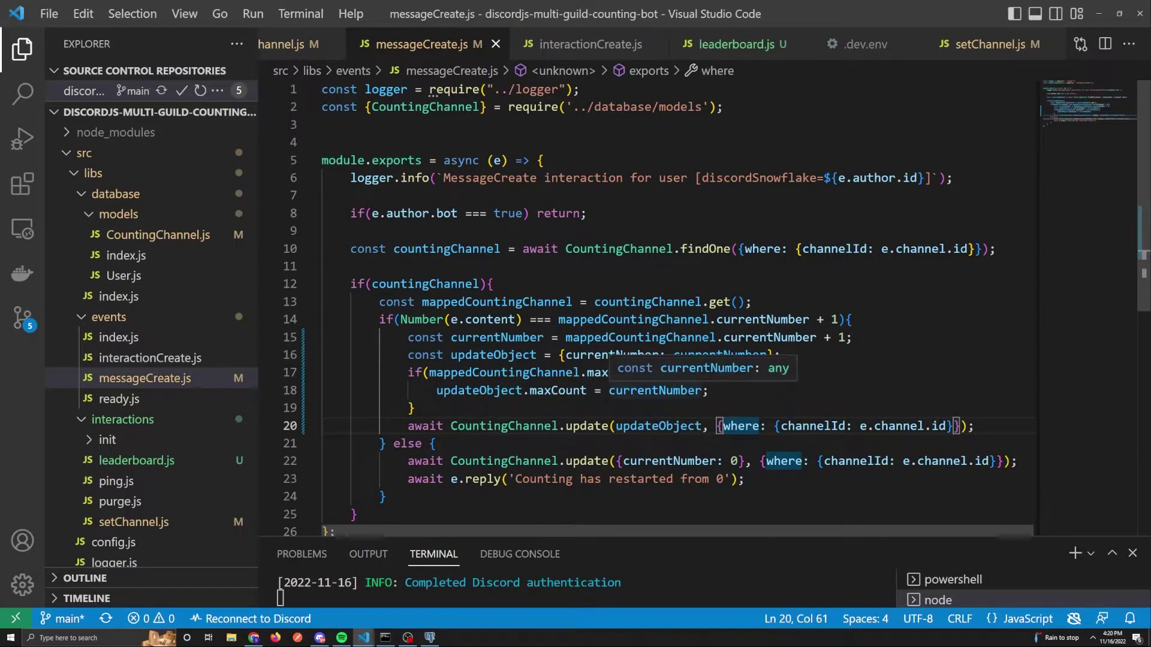
key("alt+Tab")
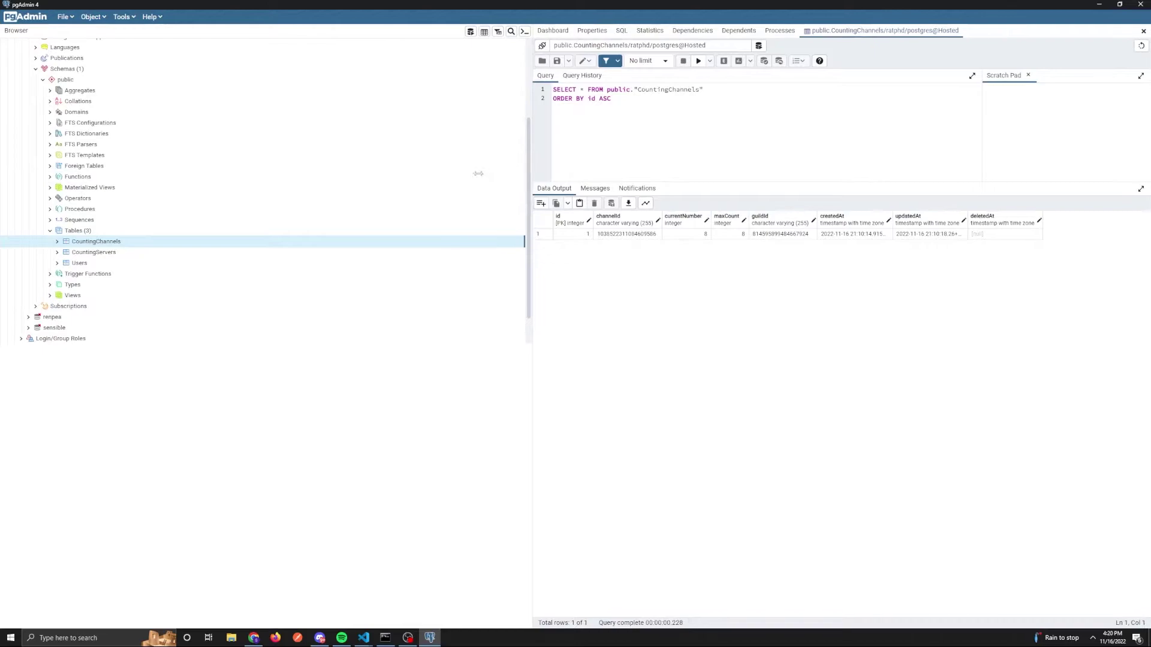
left_click_drag(532, 168, 243, 175)
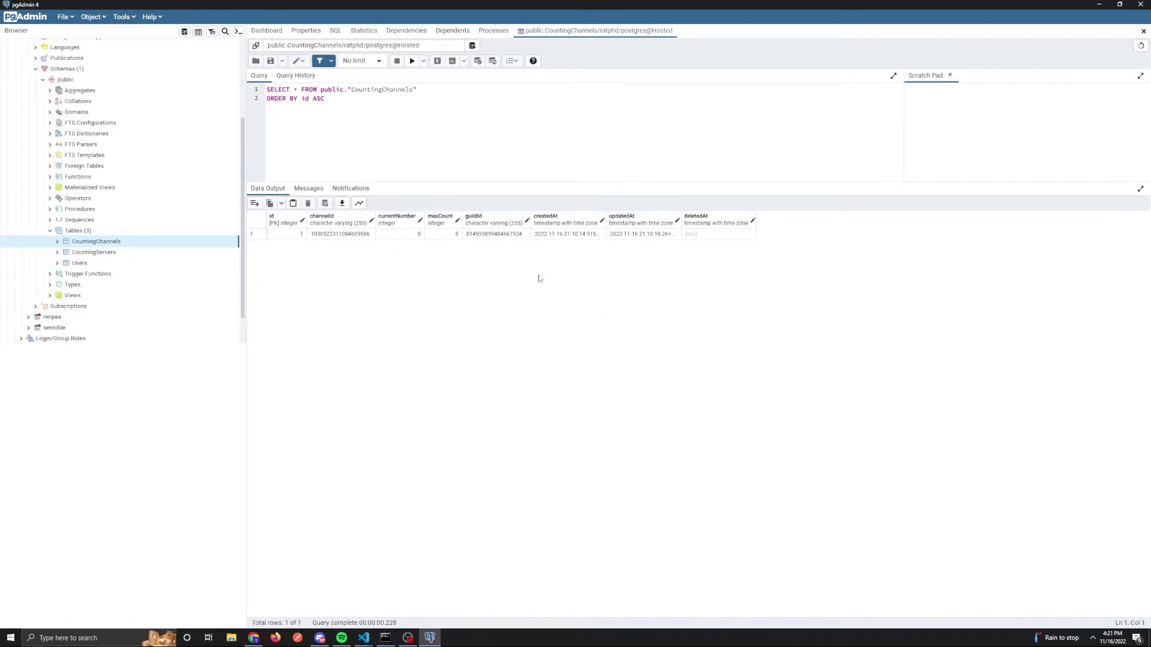
left_click(442, 236)
left_click(497, 235)
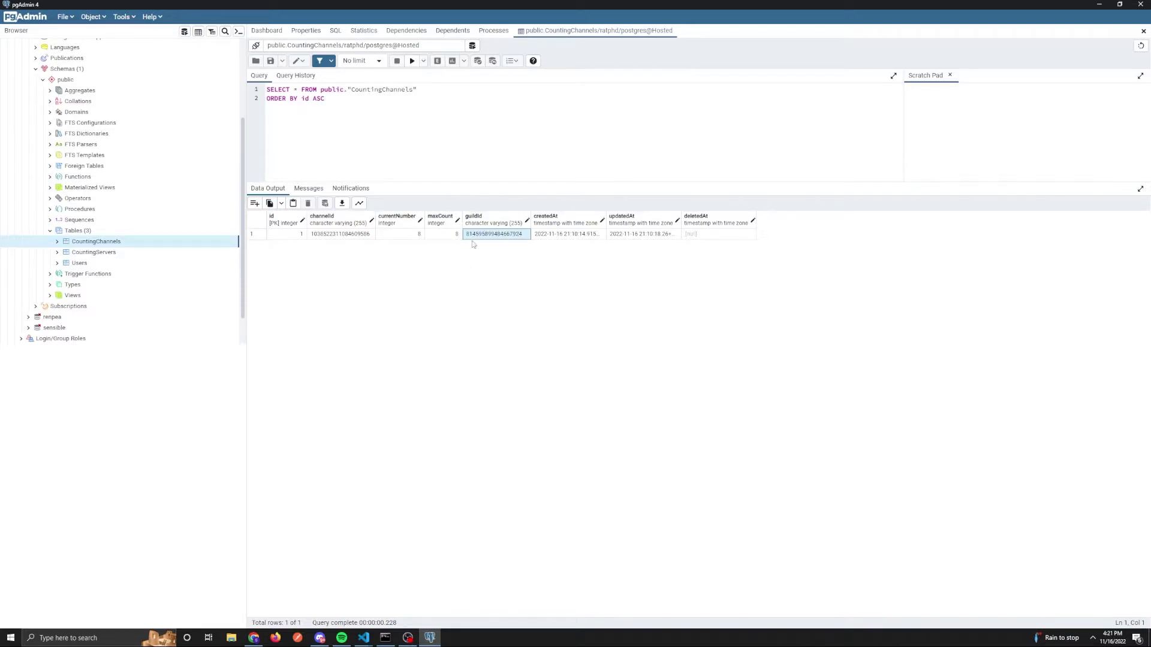
key("alt+Tab")
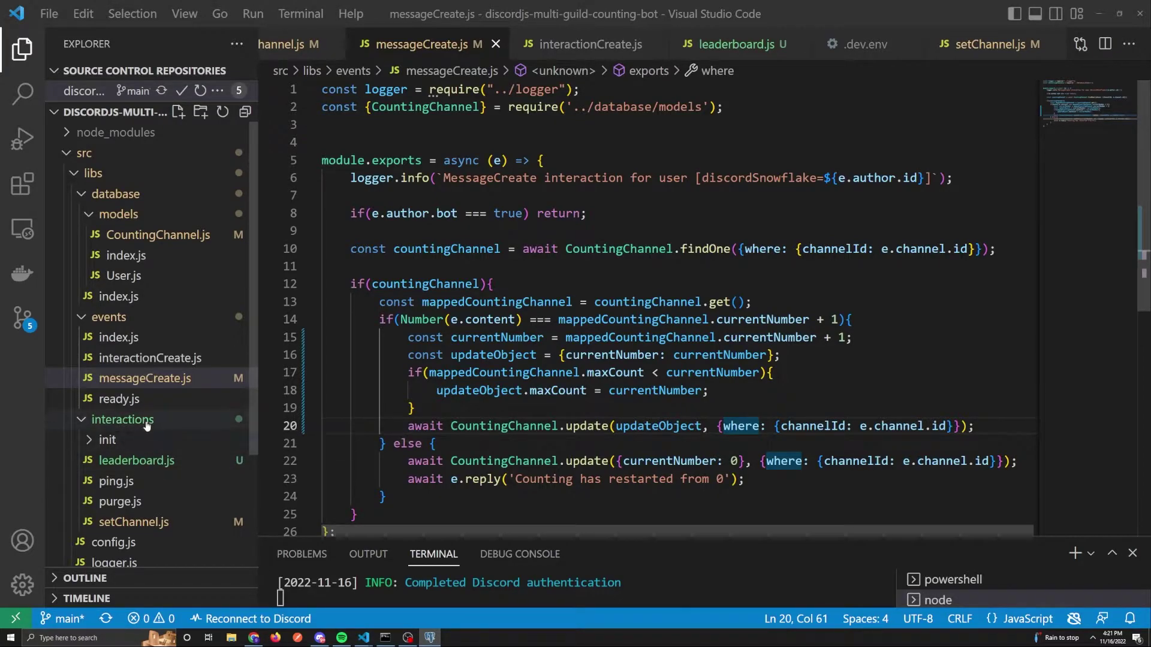
Open leaderboard.js and review the SlashCommandBuilder import and command description.
left_click(168, 462)
scroll(630, 297, "up", 2)
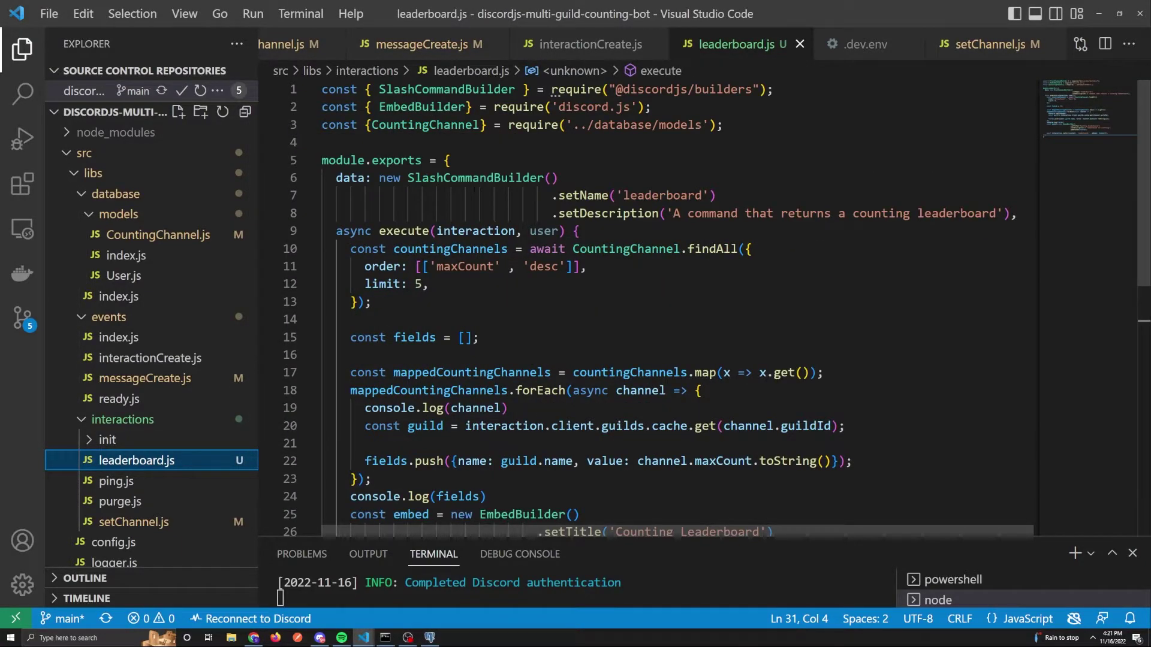
left_click_drag(371, 88, 588, 90)
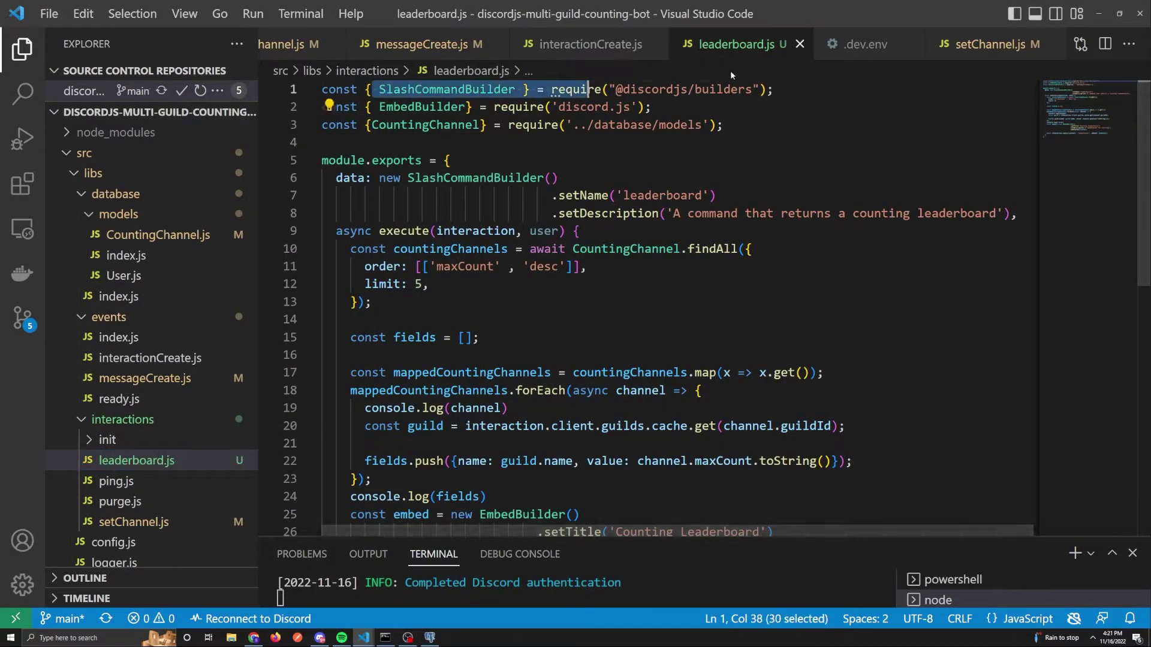
left_click(443, 89)
left_click(558, 177)
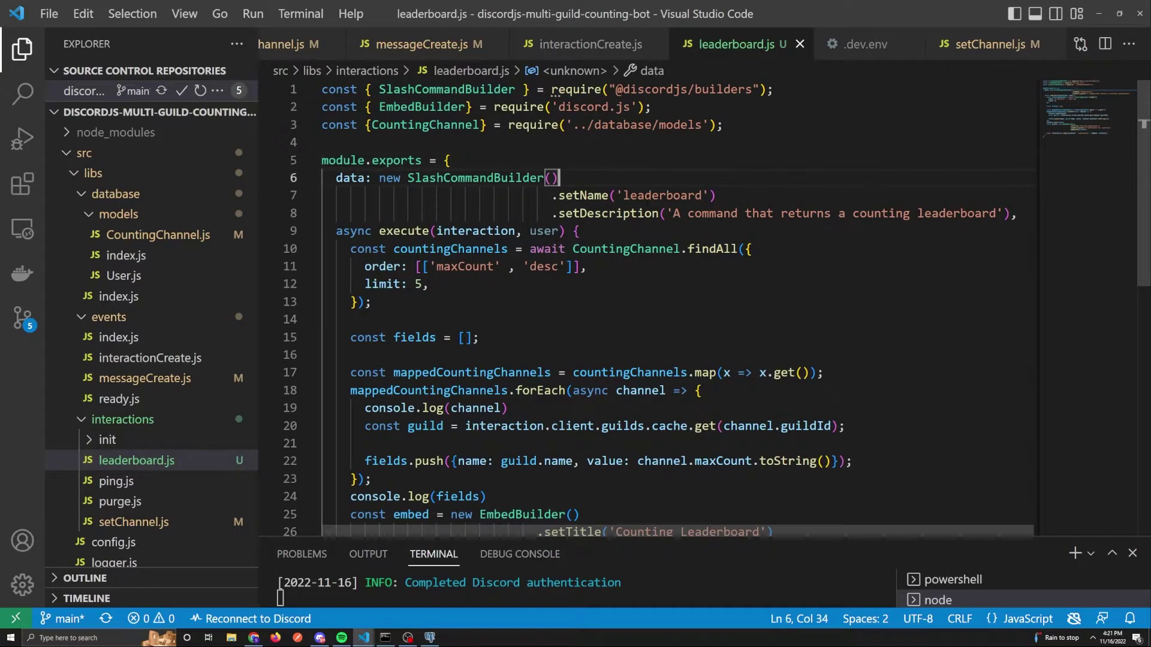
left_click(1005, 214)
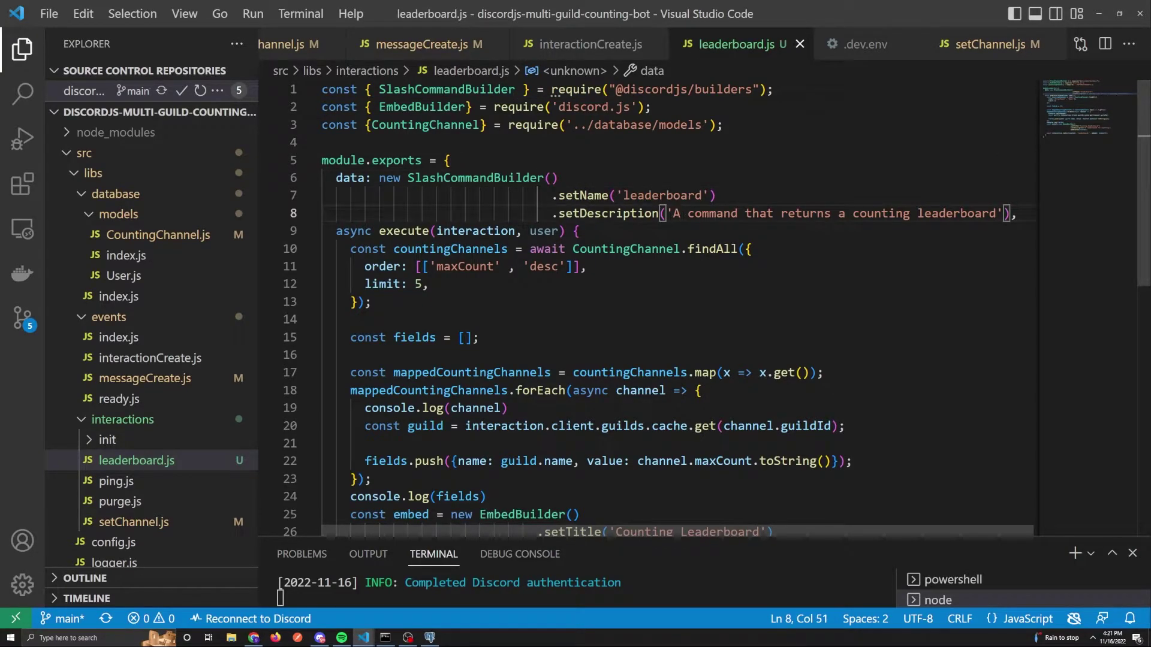
Space out the CountingChannel import braces, then review the maxCount desc query and fields array.
left_click(493, 124)
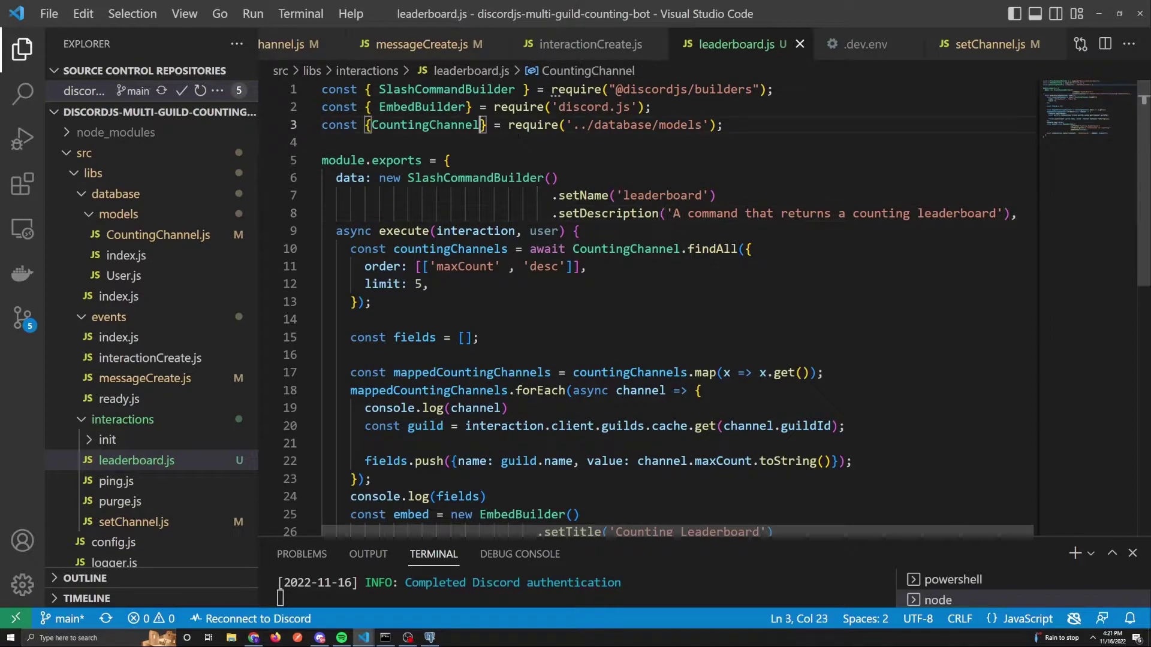
key("ctrl+Left")
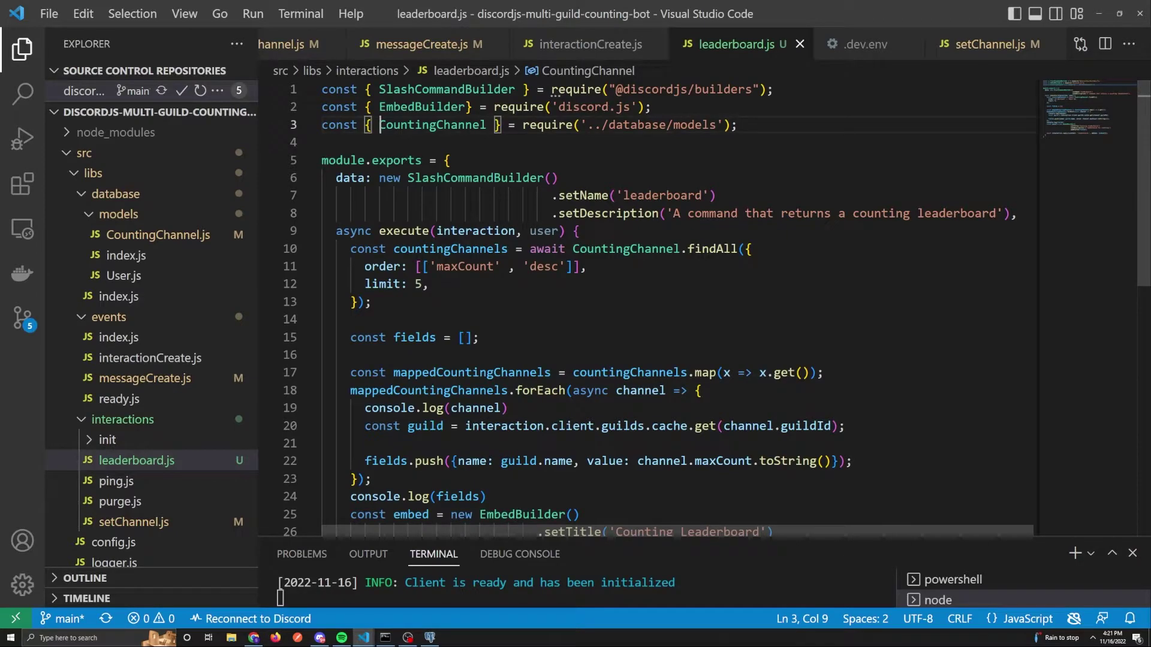
scroll(449, 232, "down", 1)
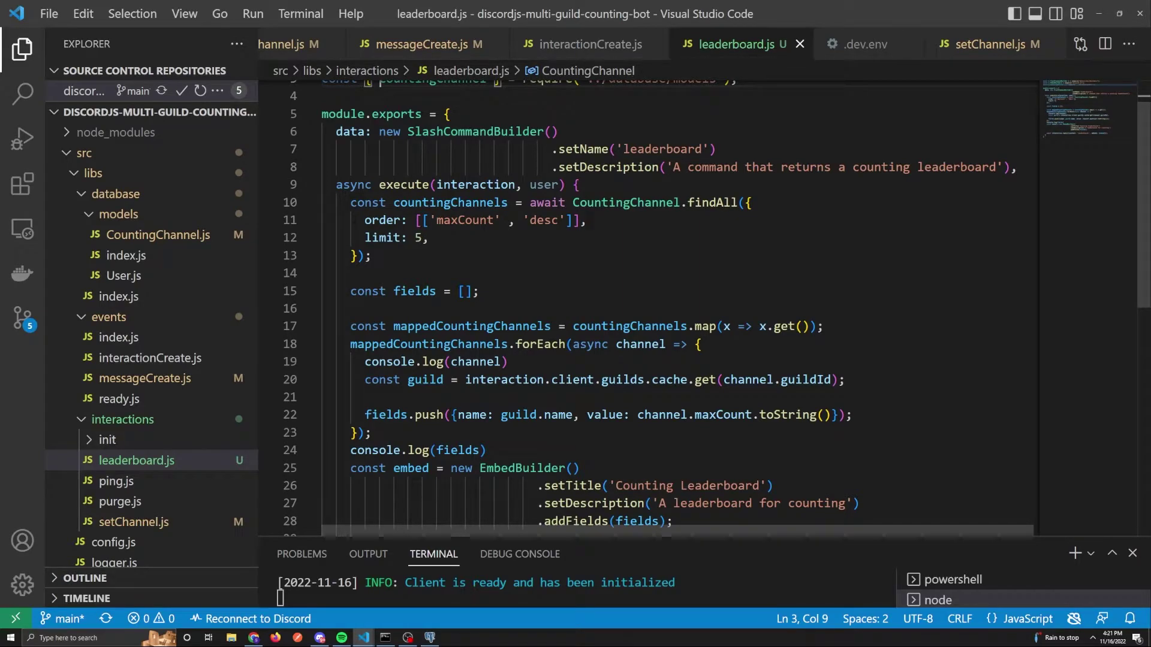
left_click(470, 220)
left_click(544, 220)
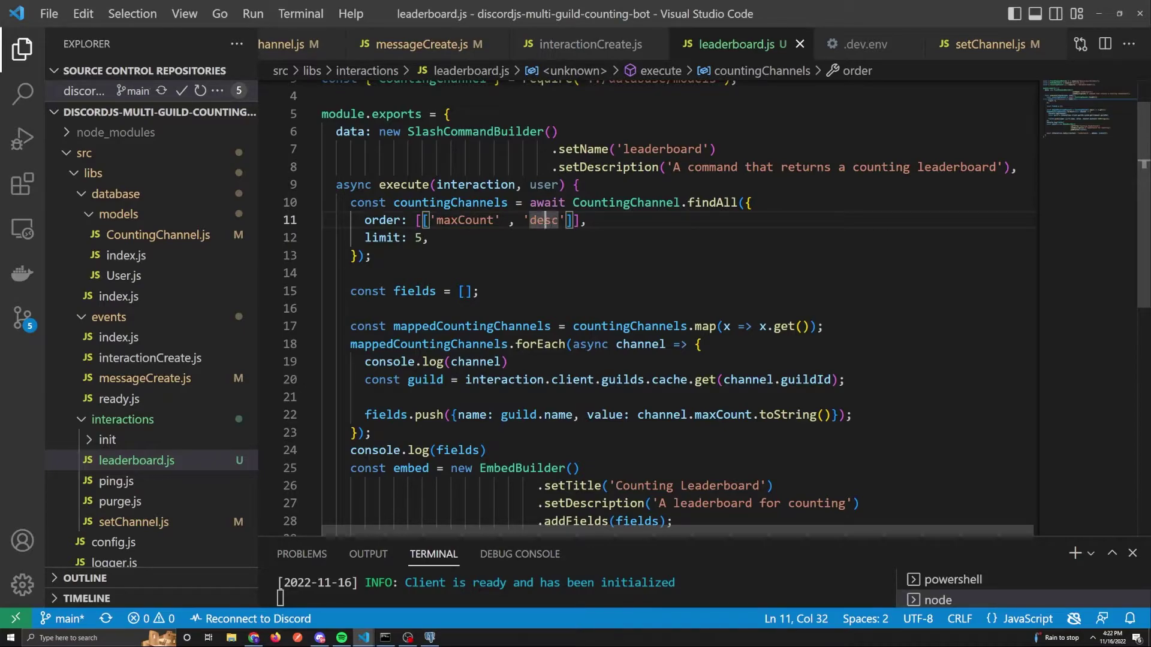
key("Down")
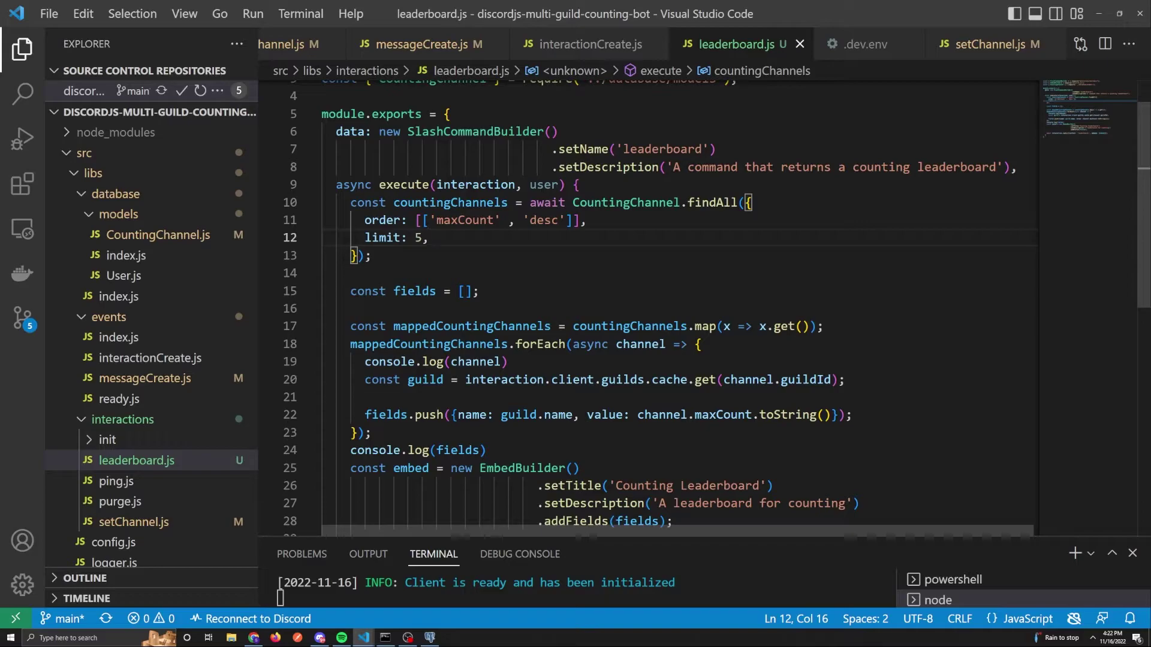
scroll(647, 307, "down", 3)
scroll(648, 306, "up", 1)
left_click(459, 308)
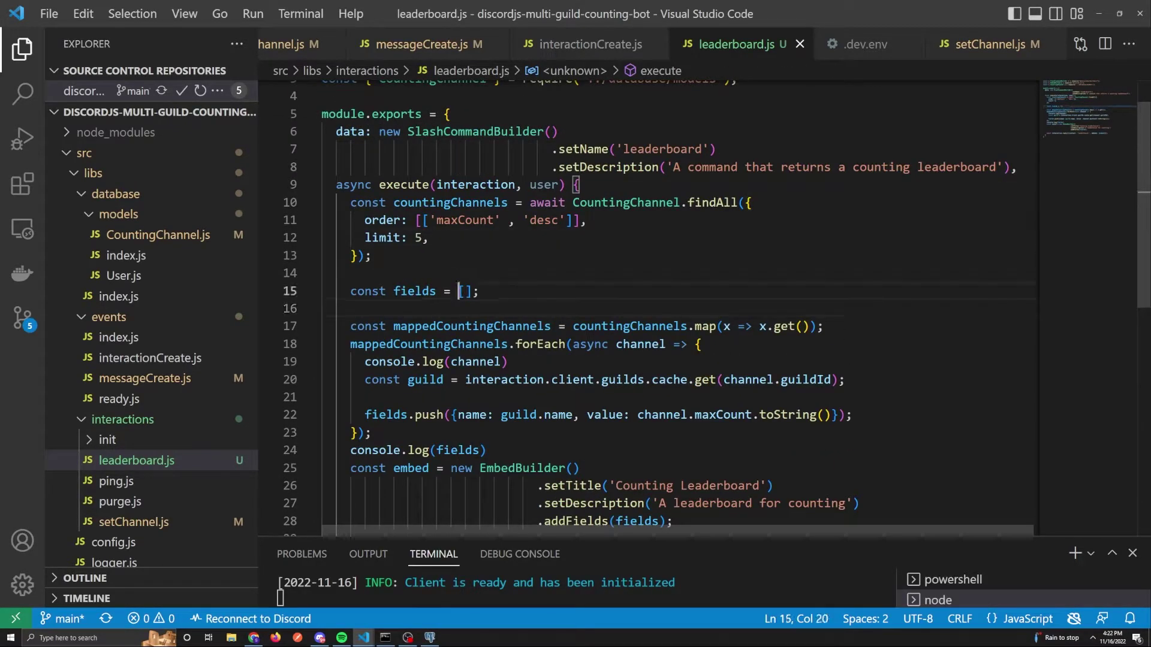
key("shift+Right")
key("shift+Right")
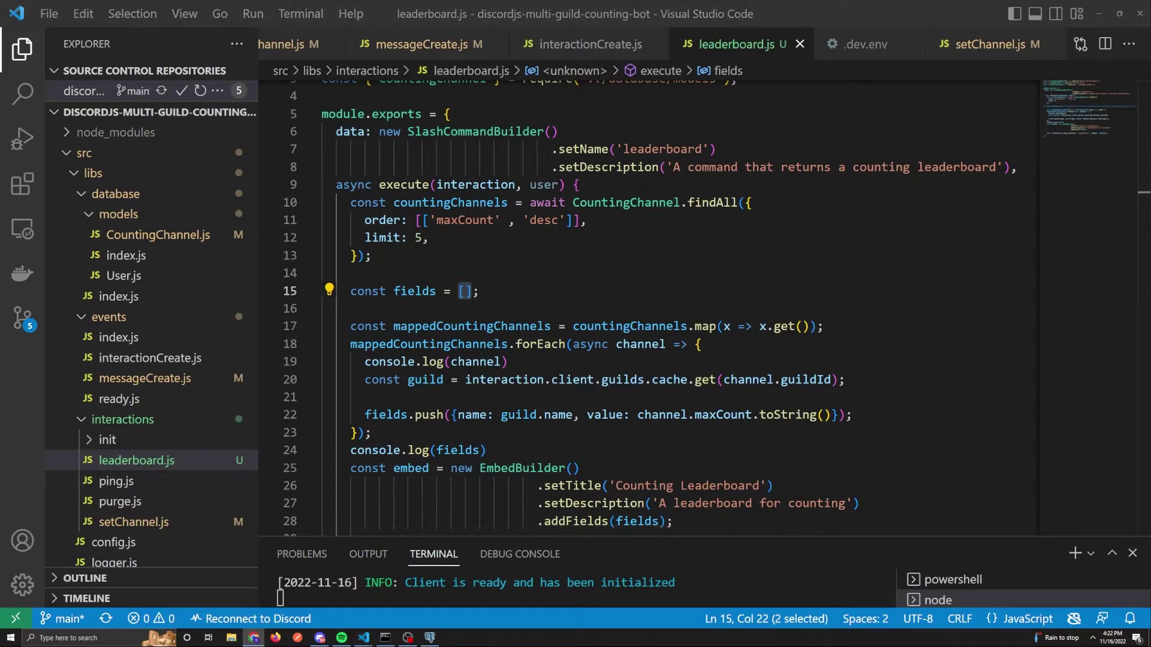
Bring up the discord.js Embeds guide's EmbedBuilder constructor example.
left_click(253, 637)
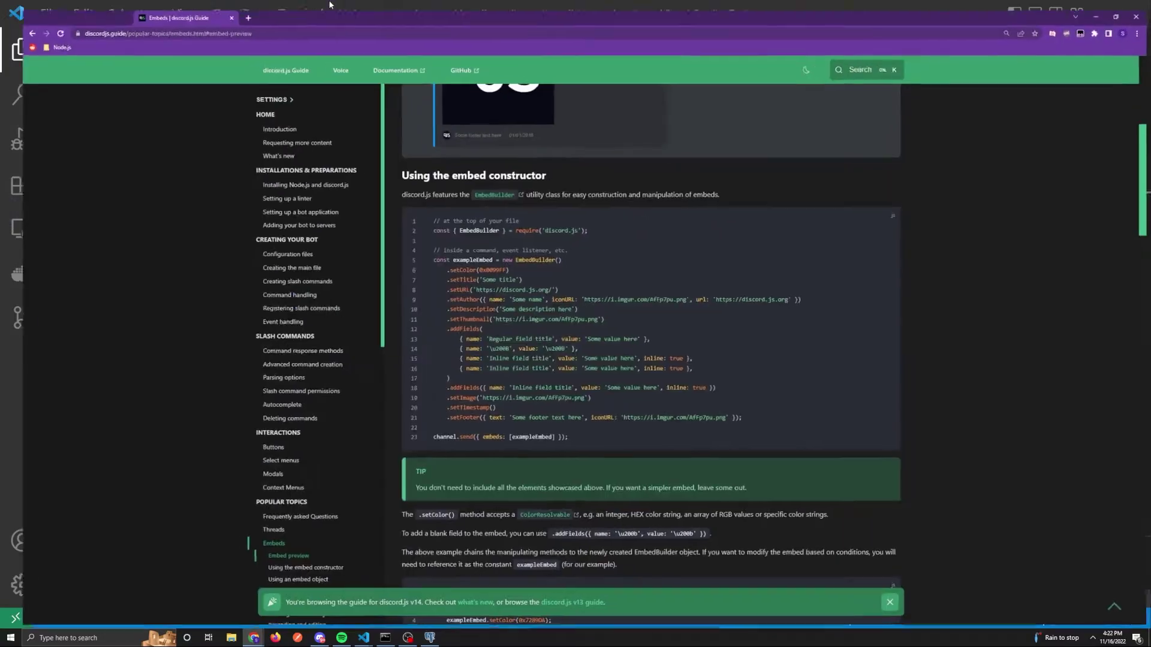
scroll(650, 373, "up", 4)
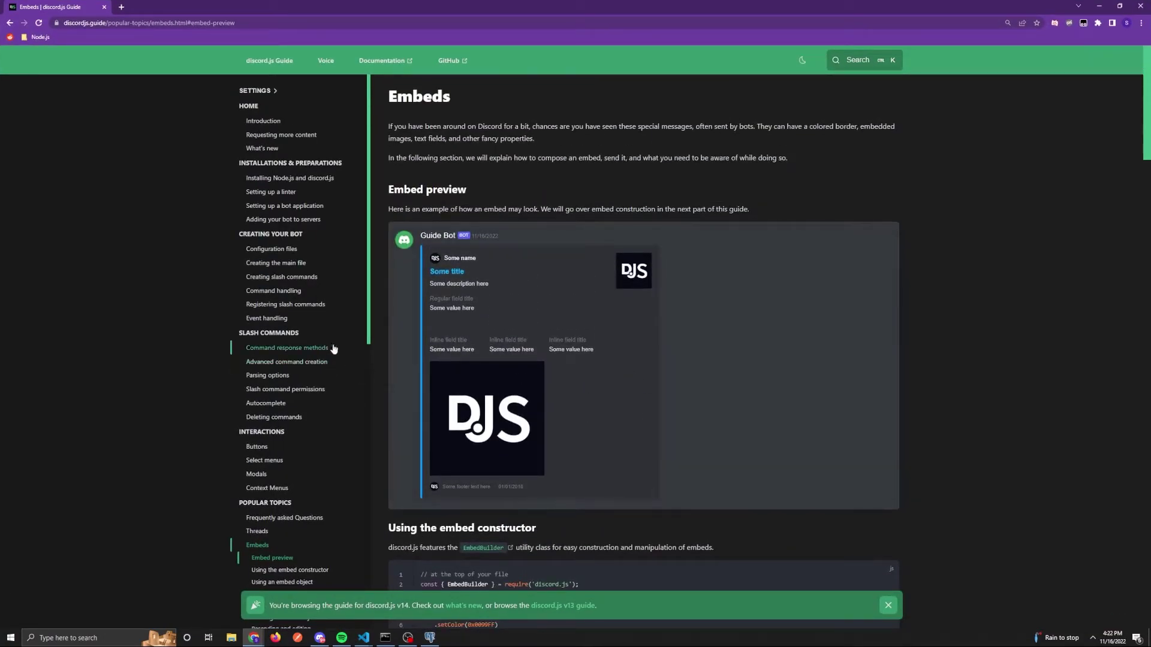
scroll(531, 436, "down", 3)
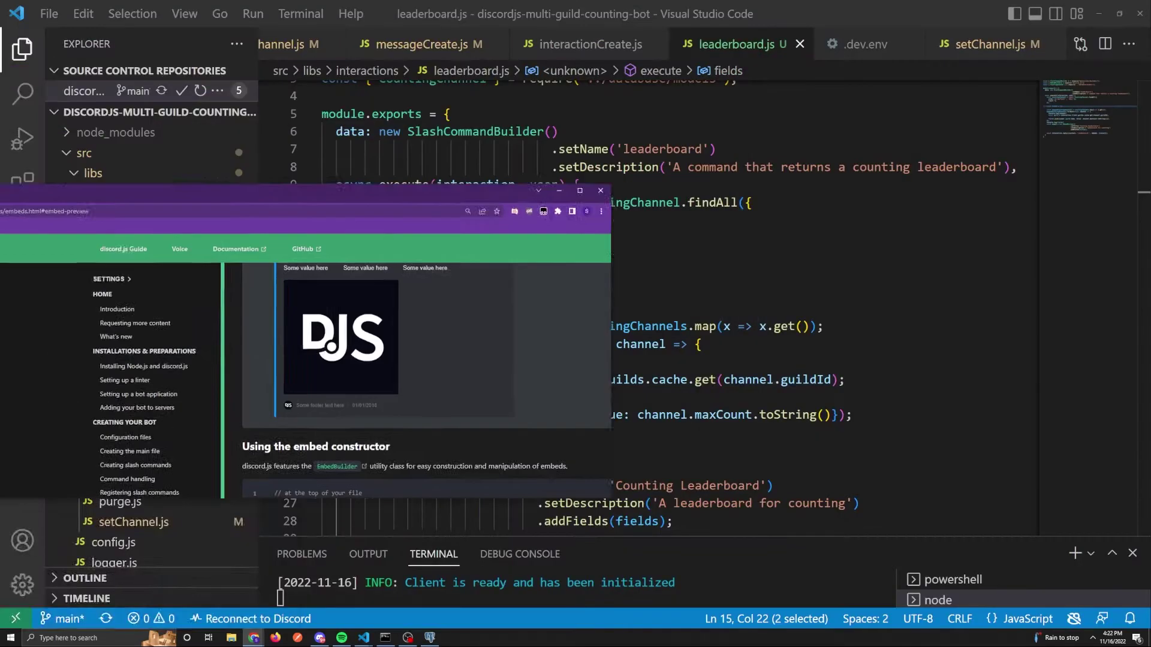
Back in leaderboard.js, delete the console.log(channel) line and save the file.
left_click(254, 638)
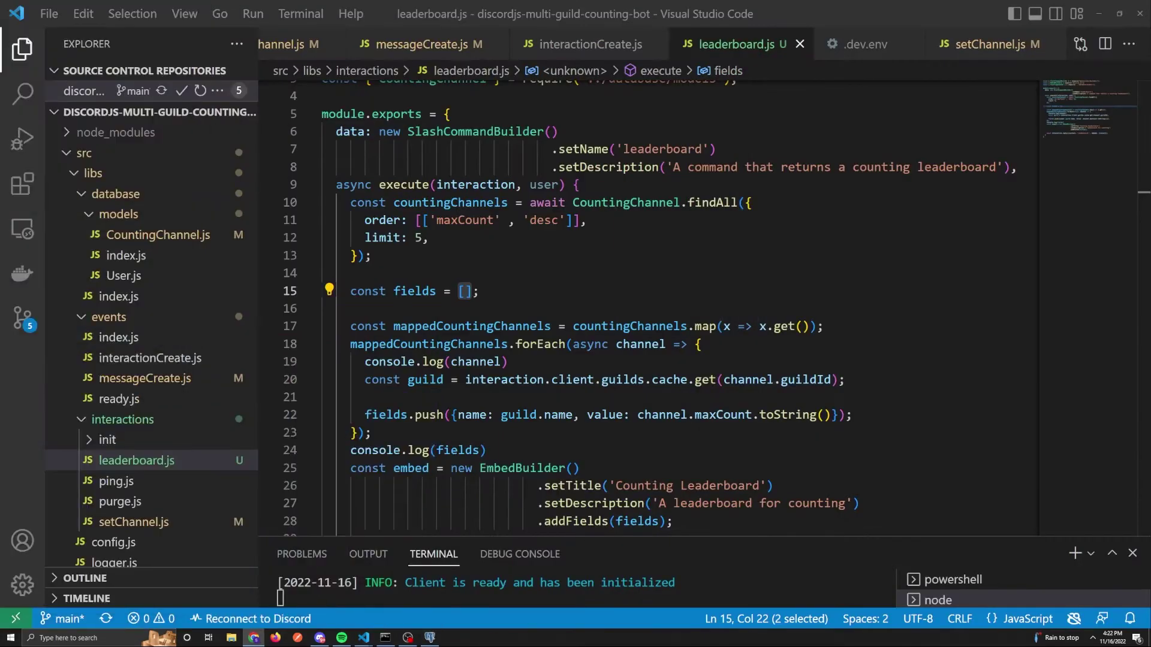
scroll(301, 293, "down", 2)
left_click(322, 180)
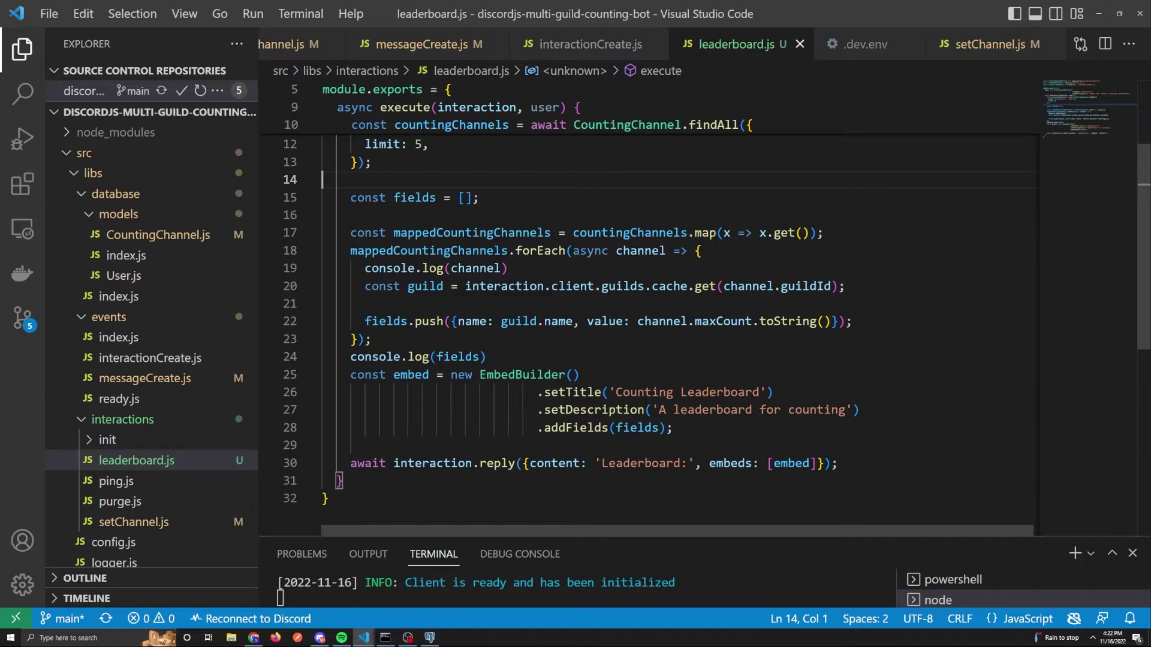
left_click(436, 250)
left_click(509, 267)
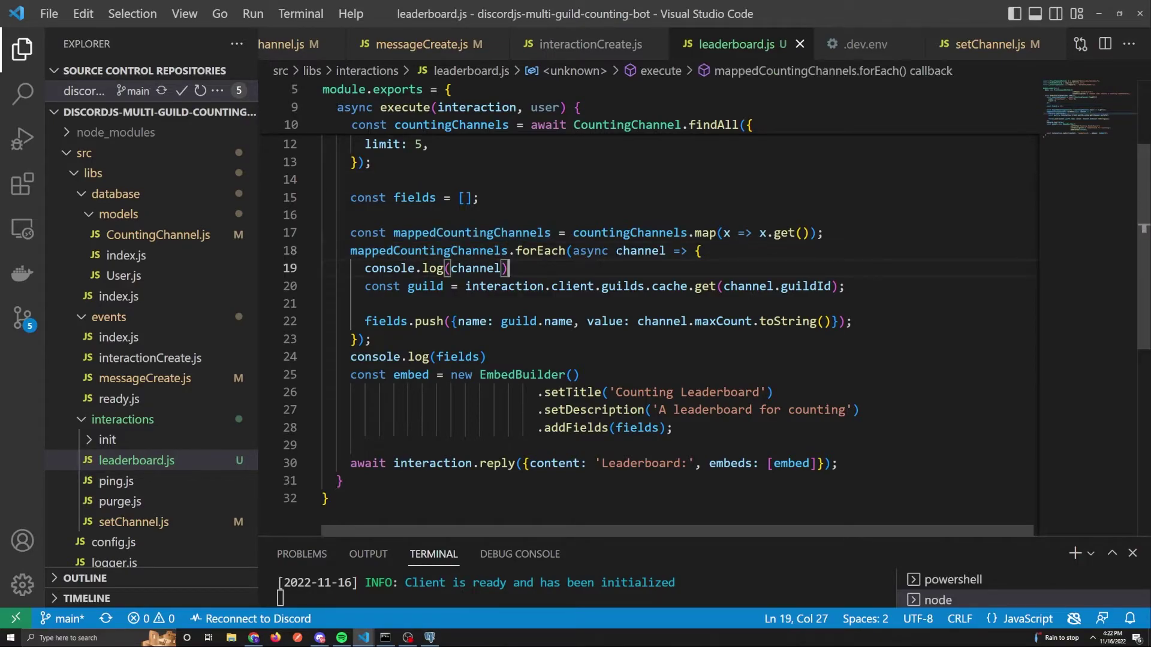
key("ctrl+shift+k")
key("ctrl+s")
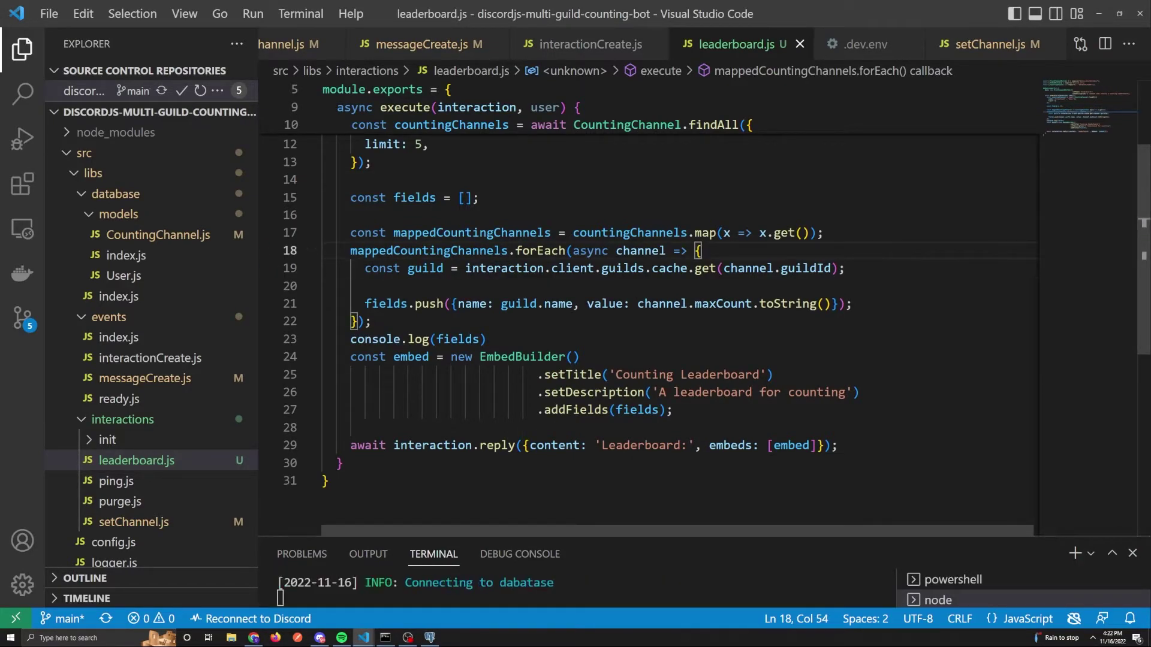
Review the guild cache lookup and the pushed guild.name and maxCount field entry.
key("Right")
key("Right")
key("Right")
key("Right")
key("Right")
key("Right")
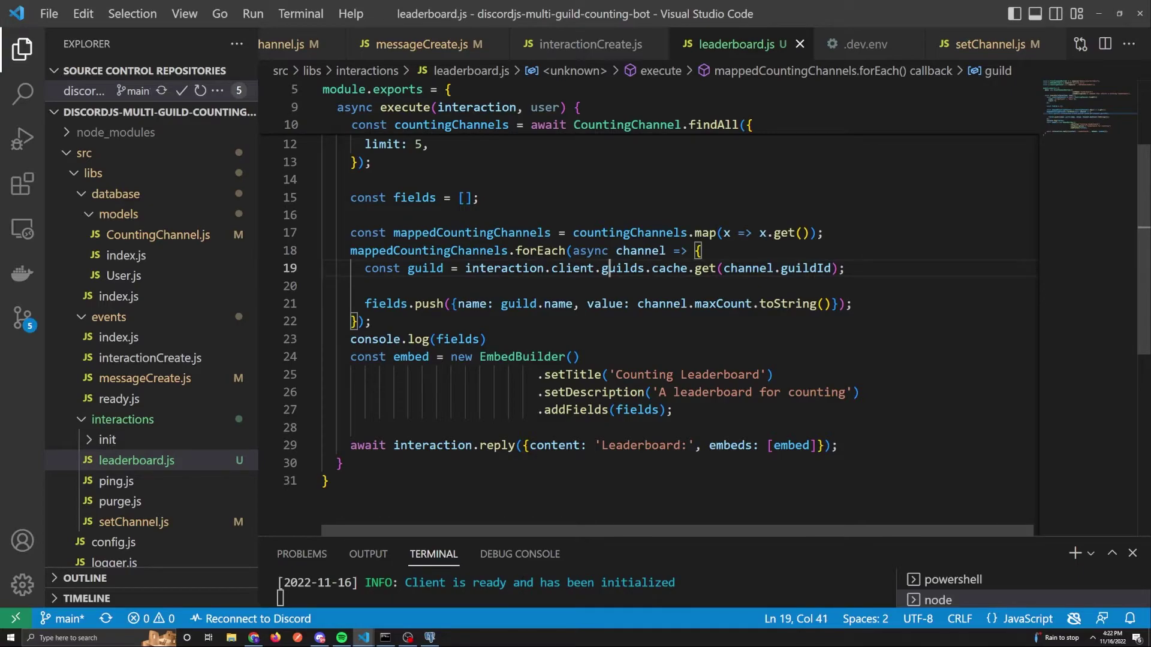
key("Down")
left_click(711, 269)
mouse_move(389, 304)
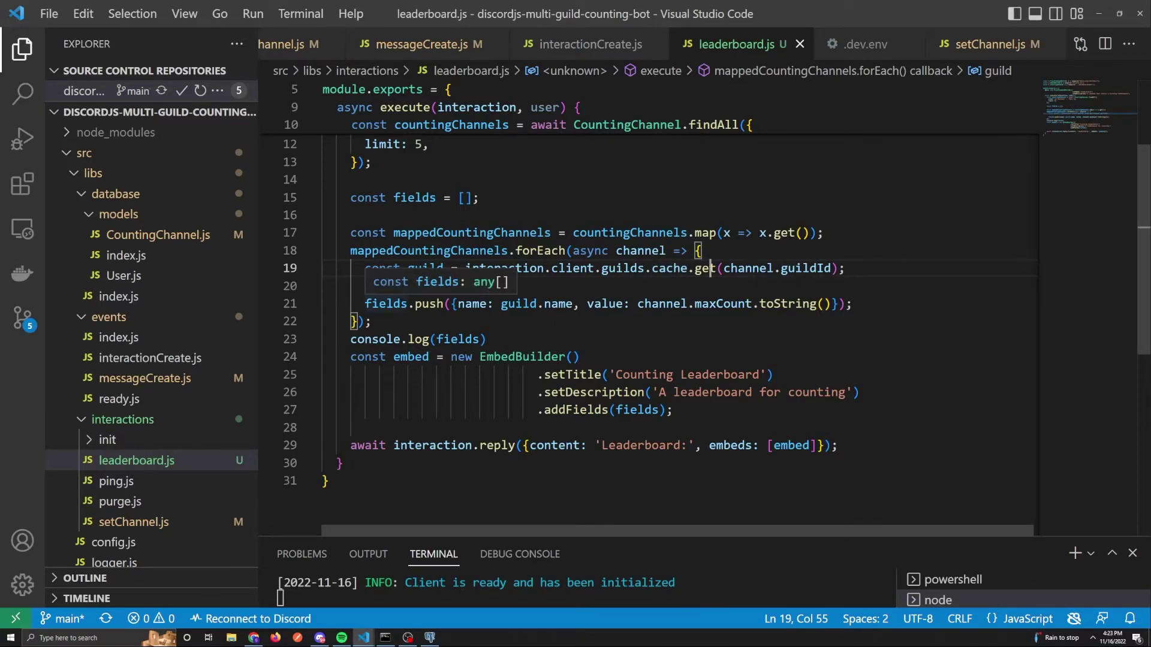
left_click(457, 304)
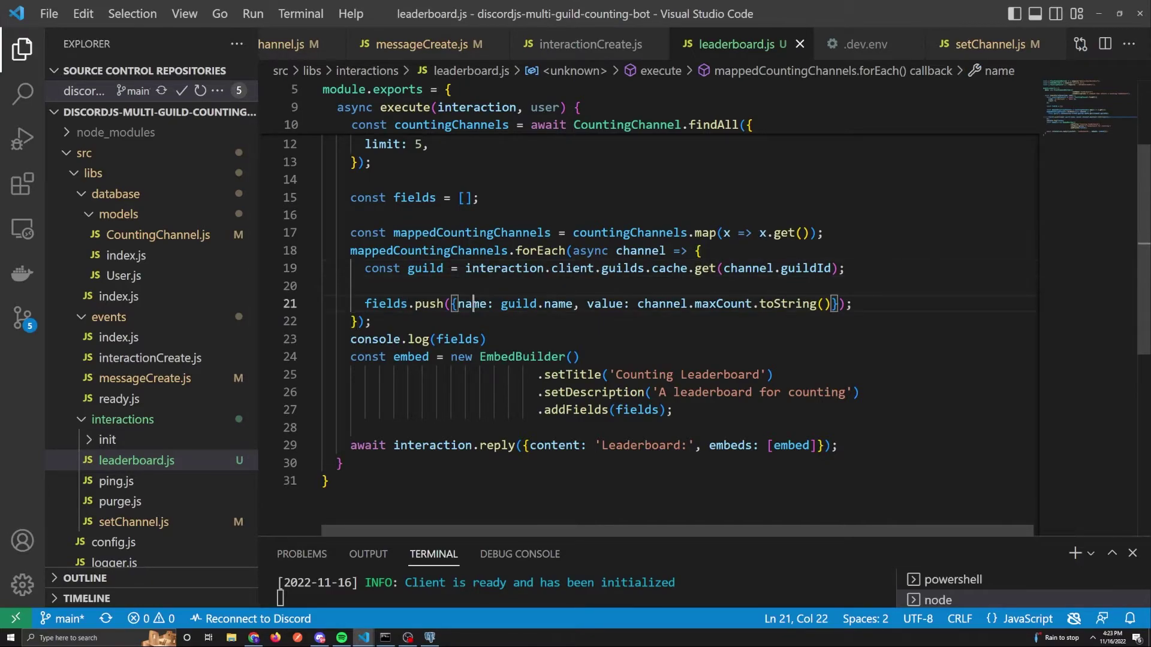
left_click(567, 303)
left_click(606, 305)
left_click(660, 304)
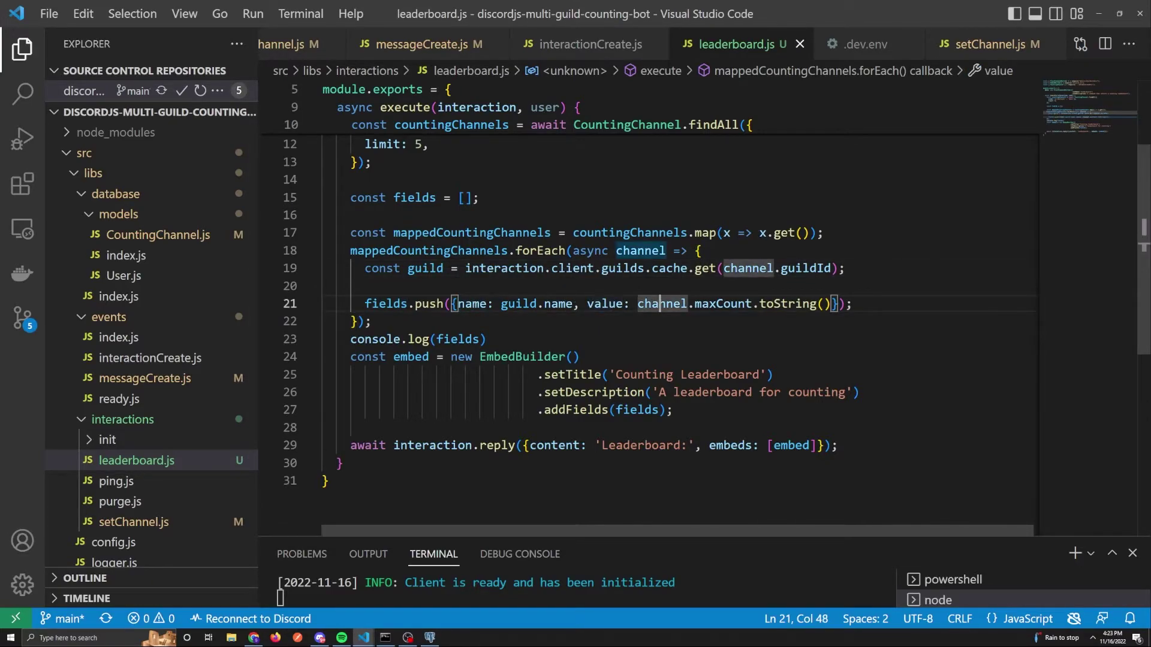
left_click(715, 303)
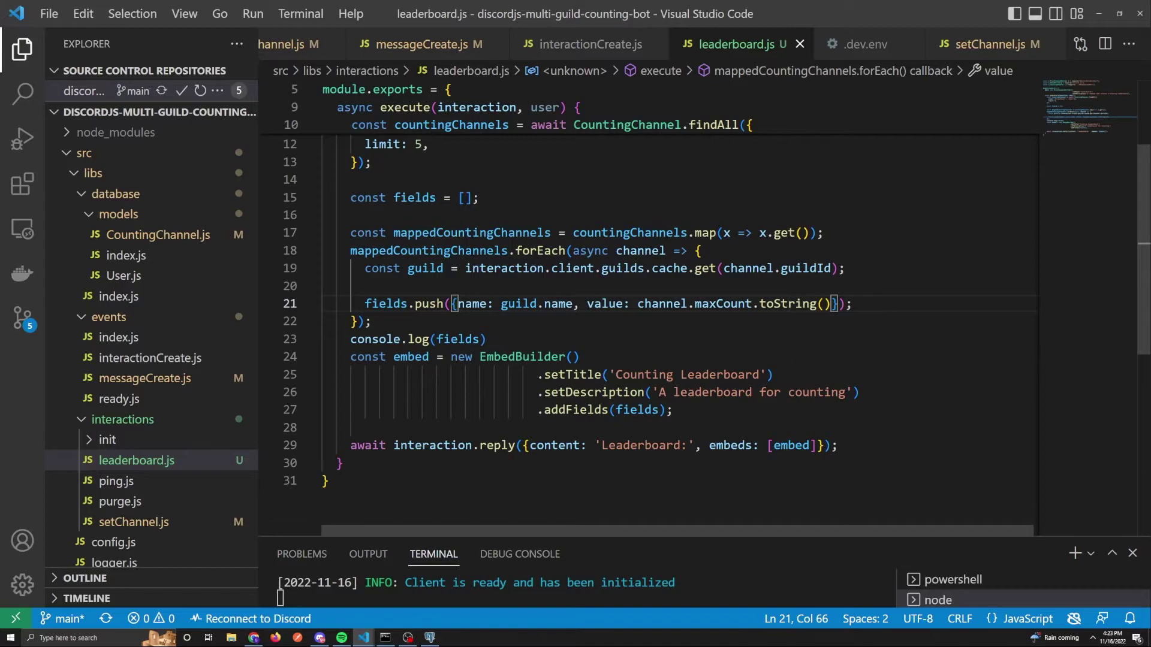
Check the fields passed to addFields and the reply's content text.
left_click(574, 410)
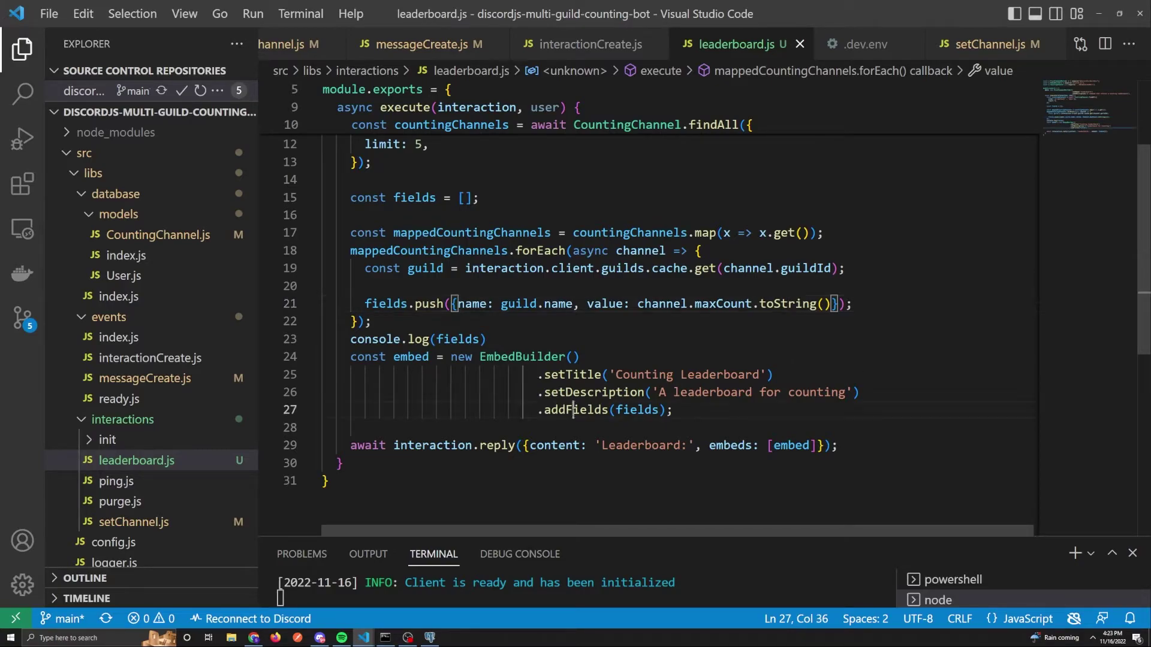
left_click(658, 411)
scroll(647, 305, "down", 4)
scroll(647, 306, "up", 1)
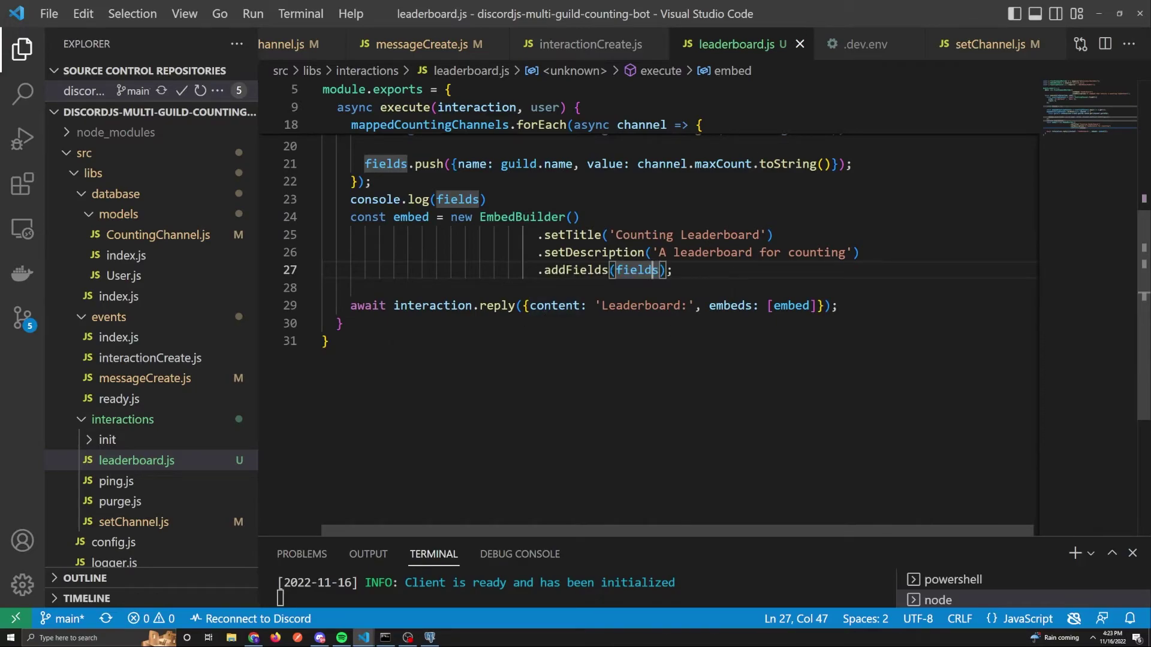
left_click(565, 306)
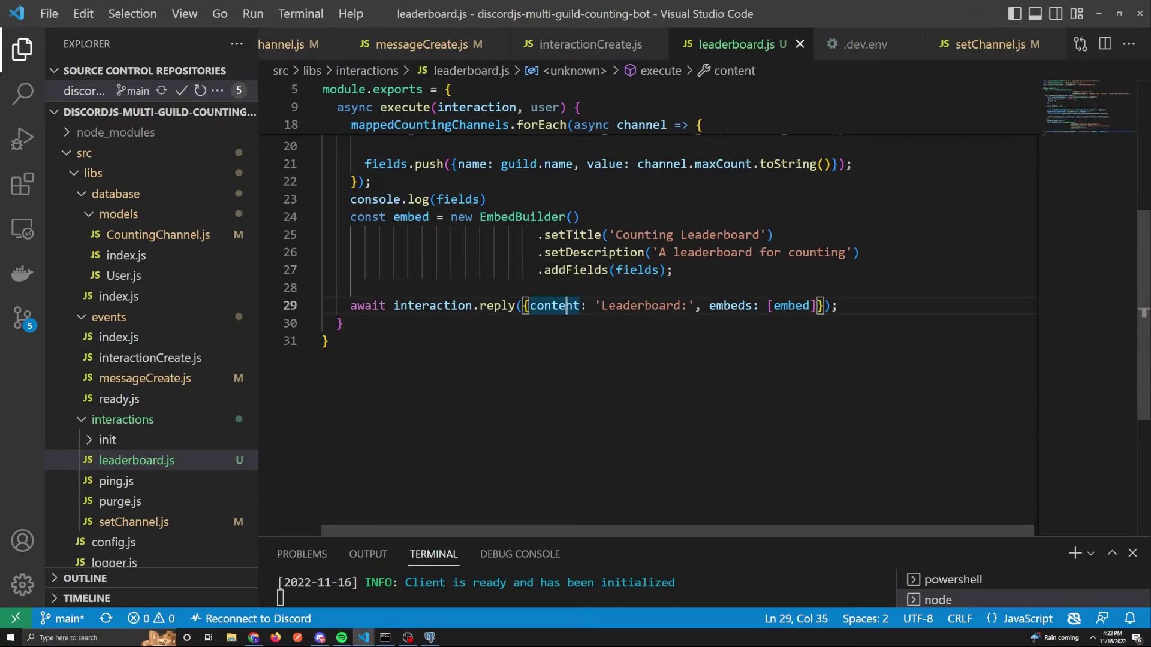
left_click(319, 638)
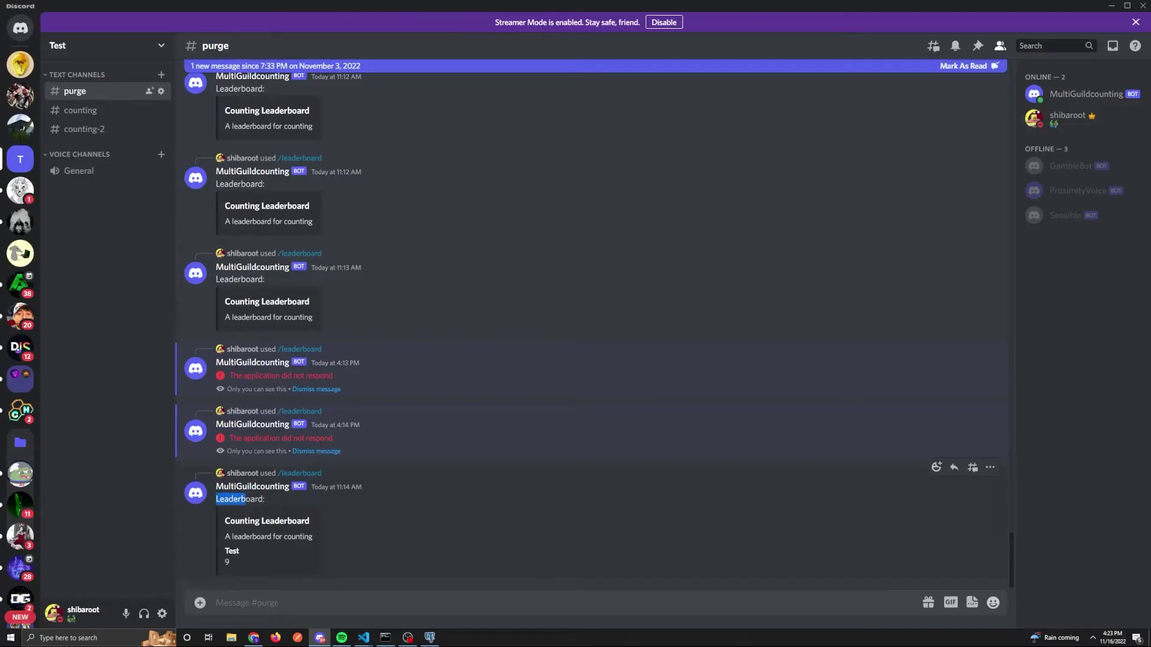
double_click(457, 13)
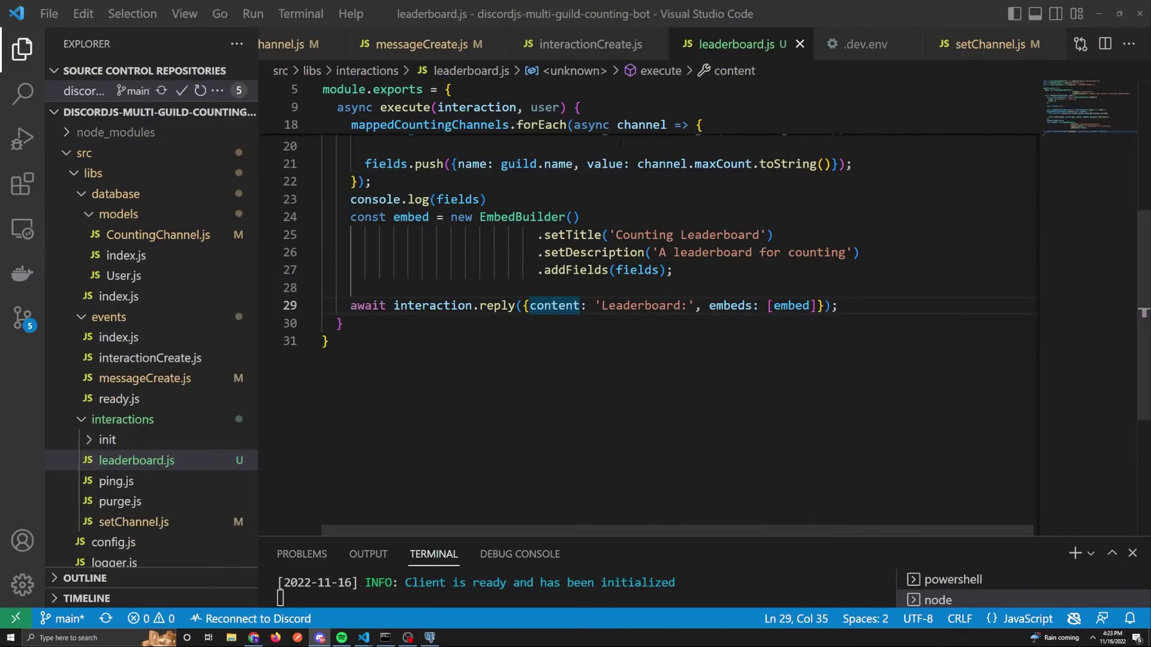
left_click(722, 305)
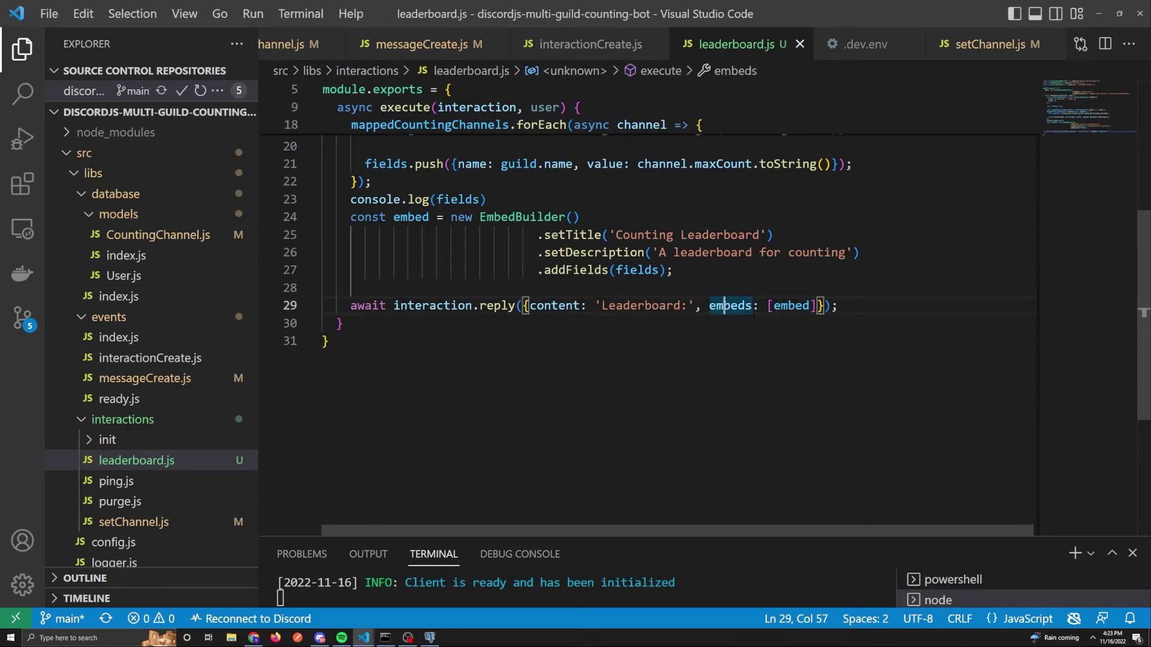
left_click(810, 306)
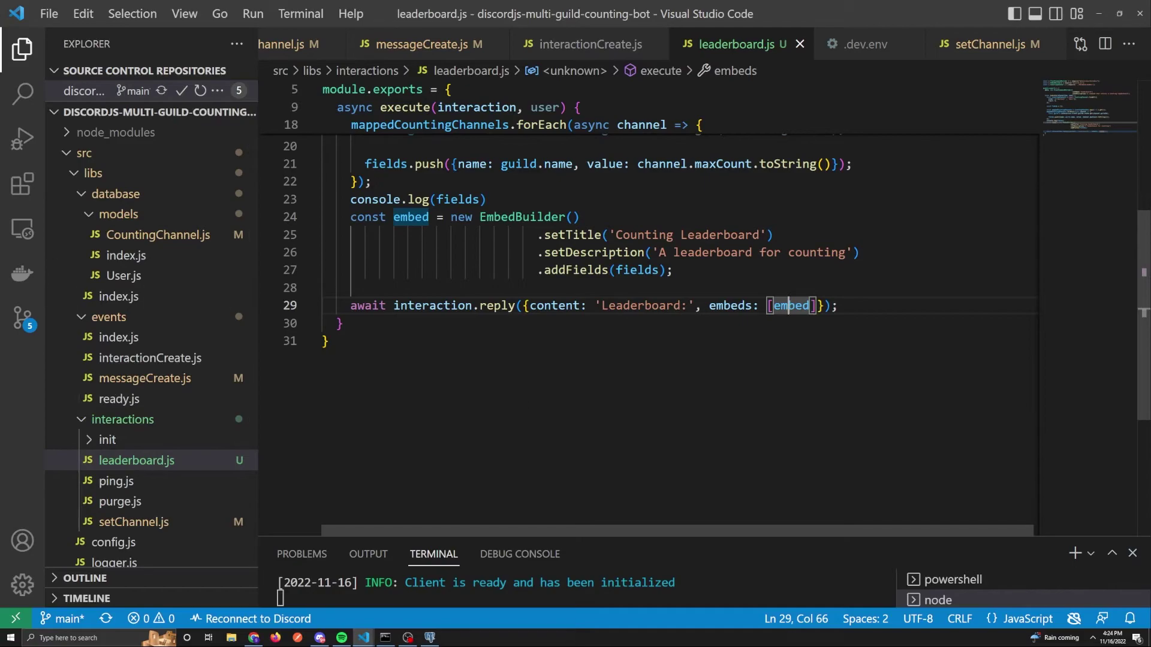
key("alt+Tab")
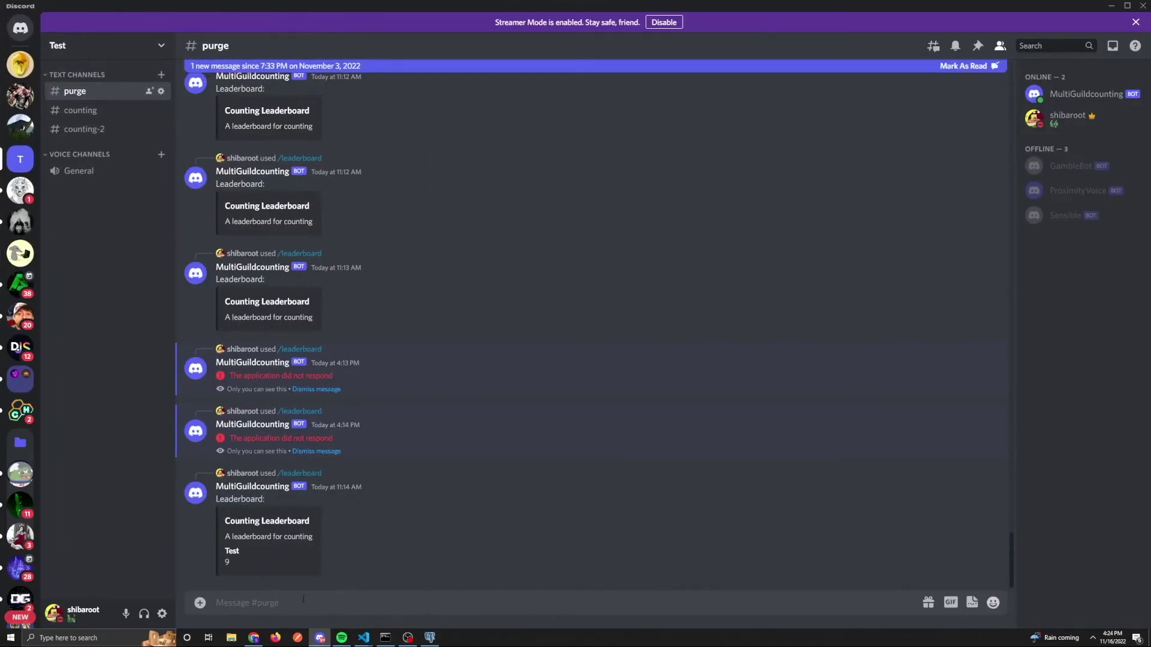
type("/")
Clear the stray slash, run /setchannel with counting-2, and send counts up to 10.
key("BackSpace")
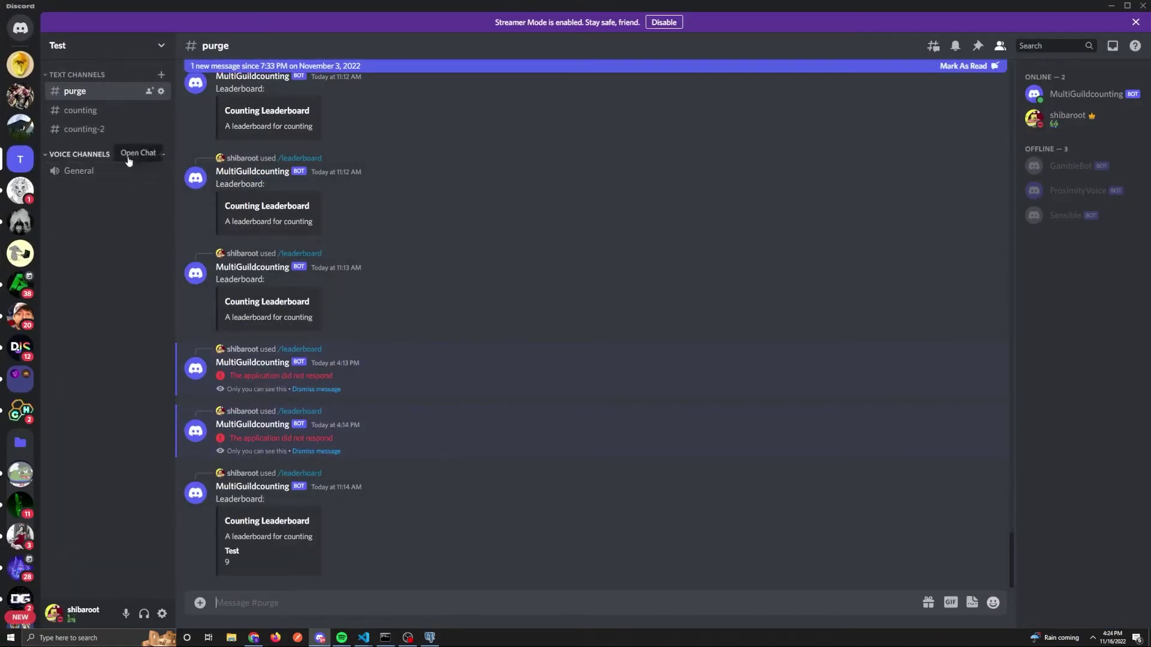
left_click(107, 116)
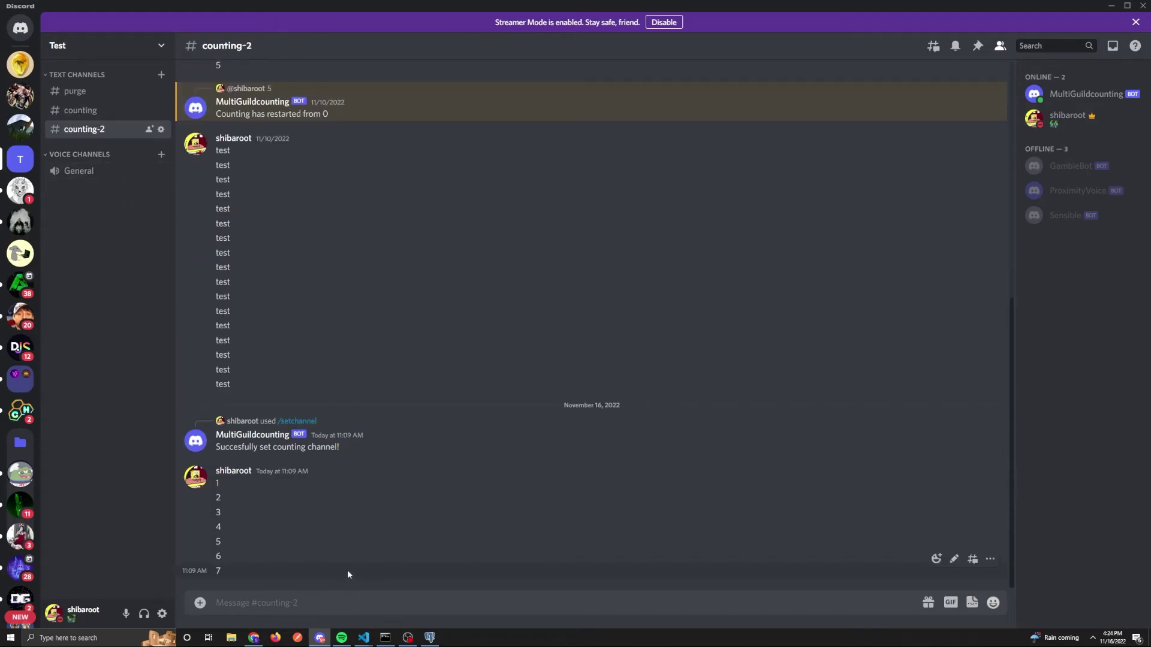
type("/setch")
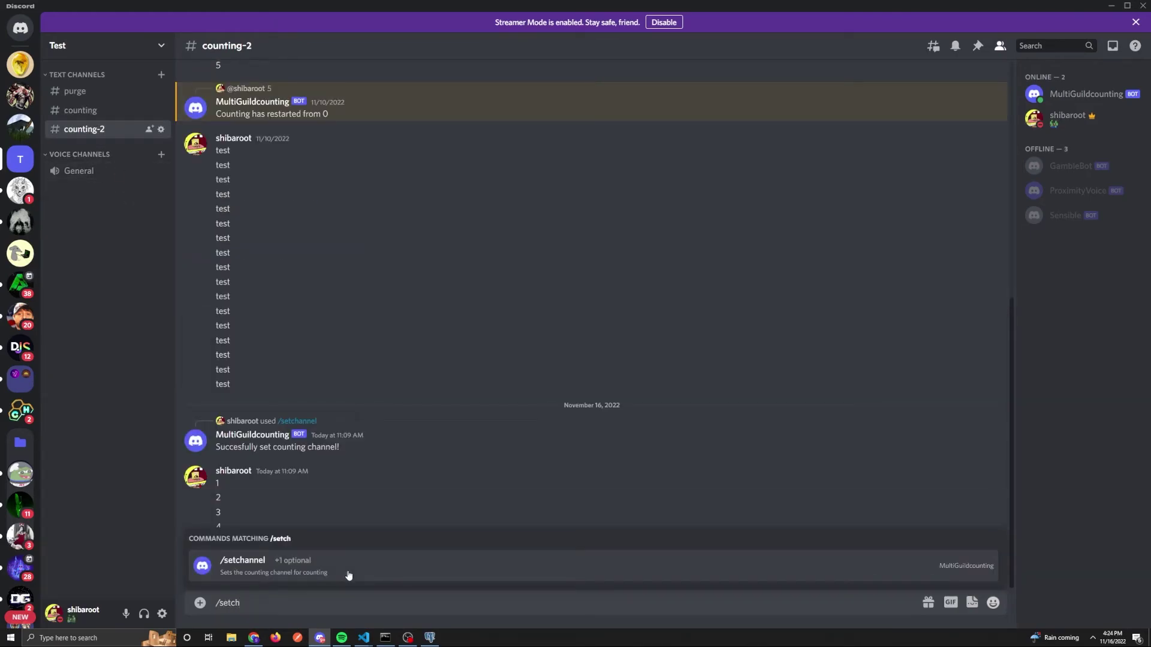
left_click(348, 566)
key("Tab")
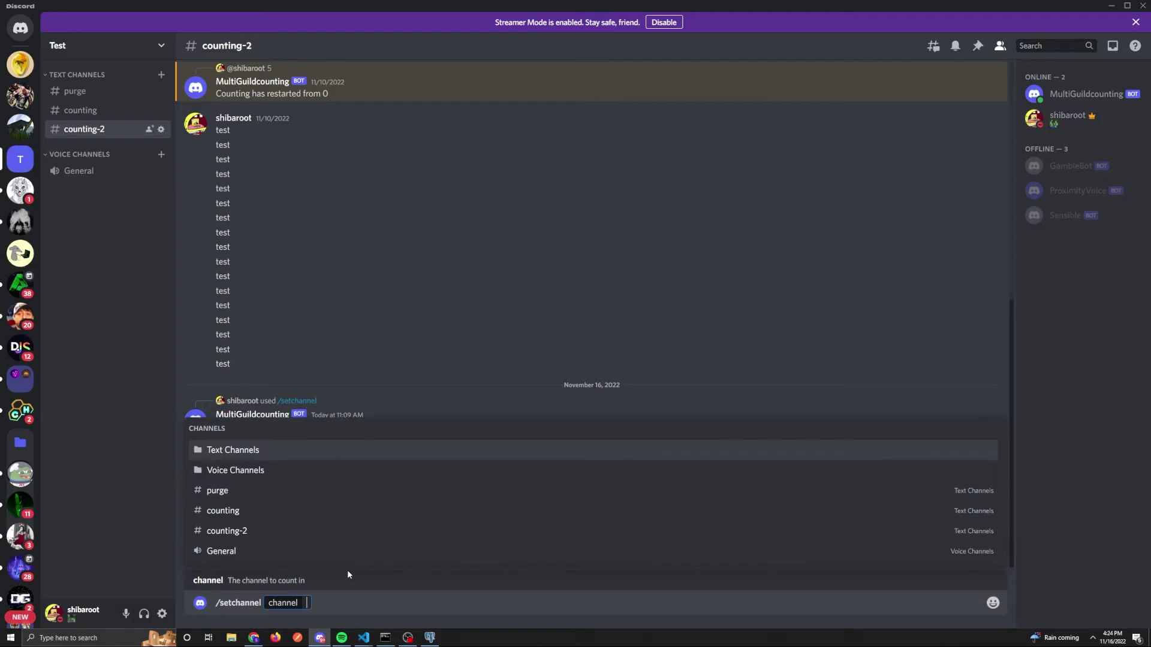
key("Down")
key("Down")
key("Return")
type("1 2 ")
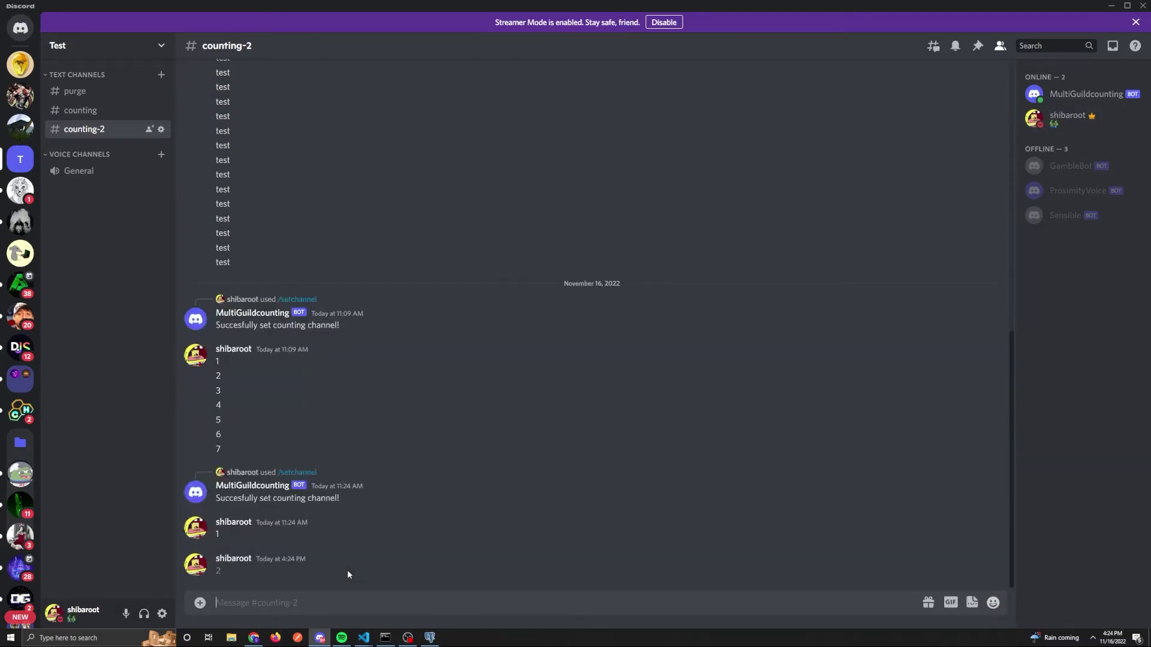
type("3 4 5")
key("Return")
type("6 7 8 9 10")
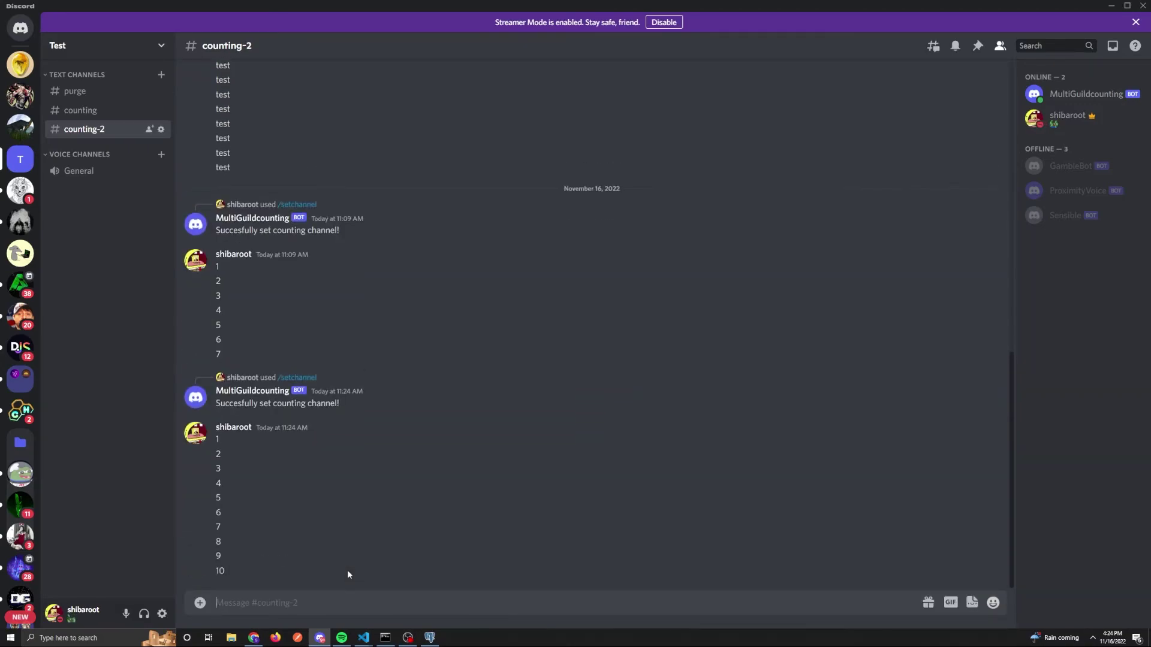
Switch to #purge to read the leaderboard ranking Test 10 above Test 9.
left_click(95, 94)
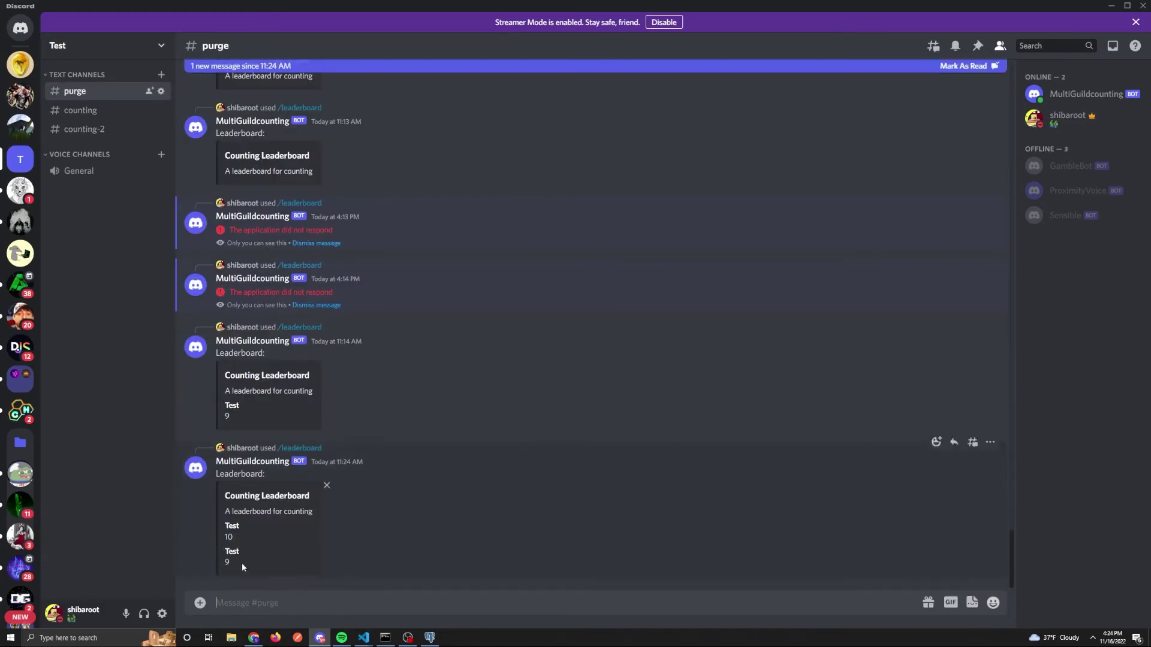